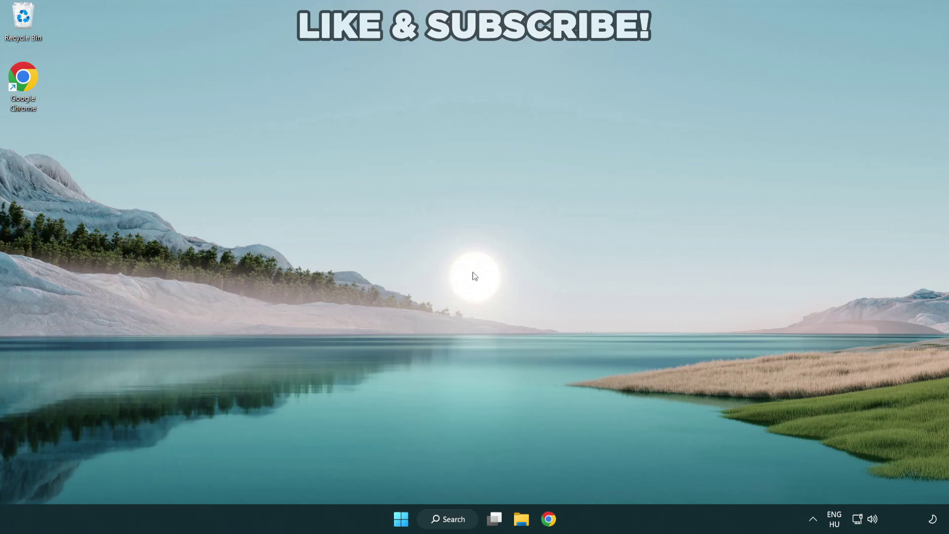
Search Windows for 'device manager'
{"action": "left_click", "coordinate": [453, 523]}
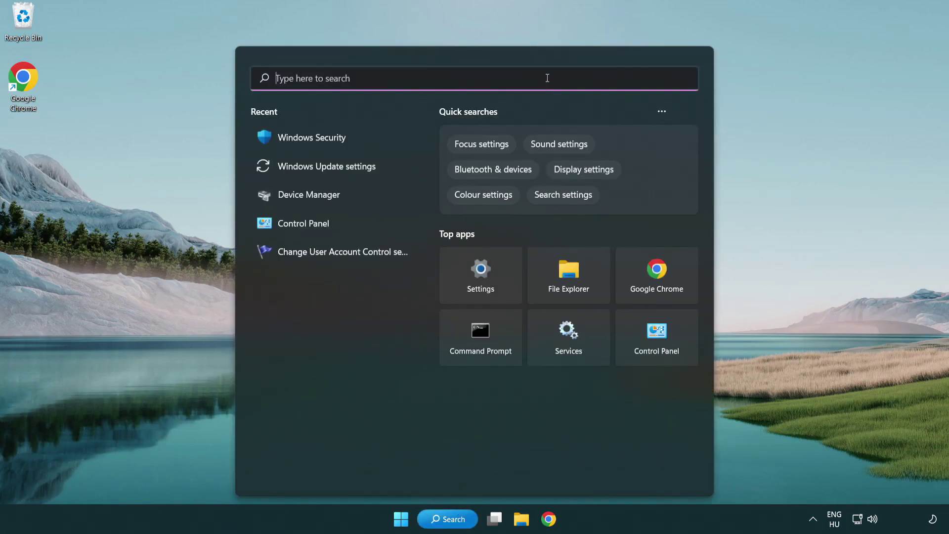
{"action": "type", "text": "devic"}
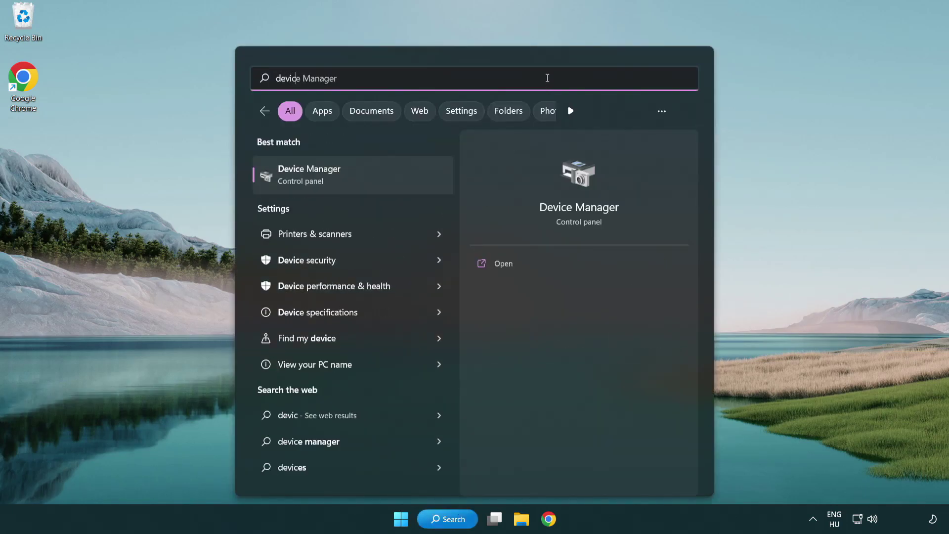
{"action": "type", "text": "e manager"}
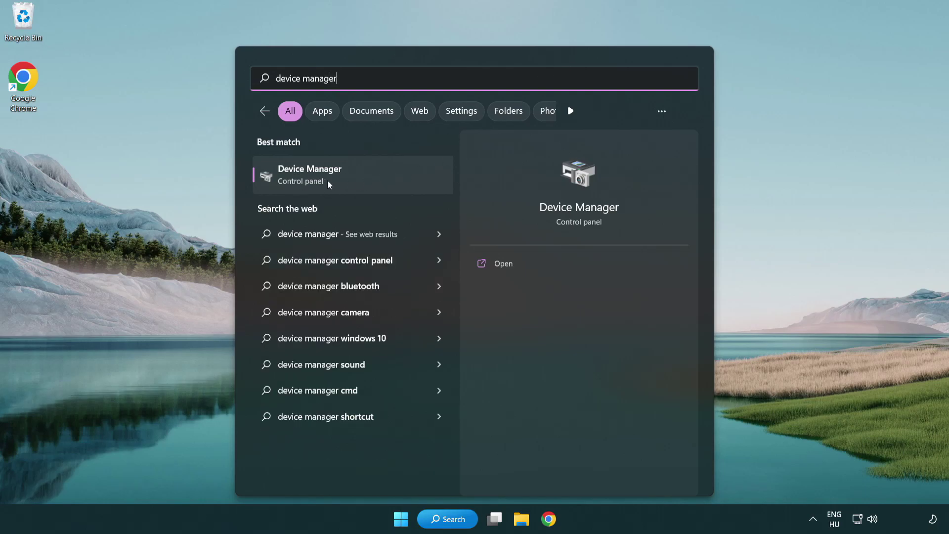
Launch Device Manager, expand Display adapters and bring up the VMware SVGA 3D context menu
{"action": "left_click", "coordinate": [379, 180]}
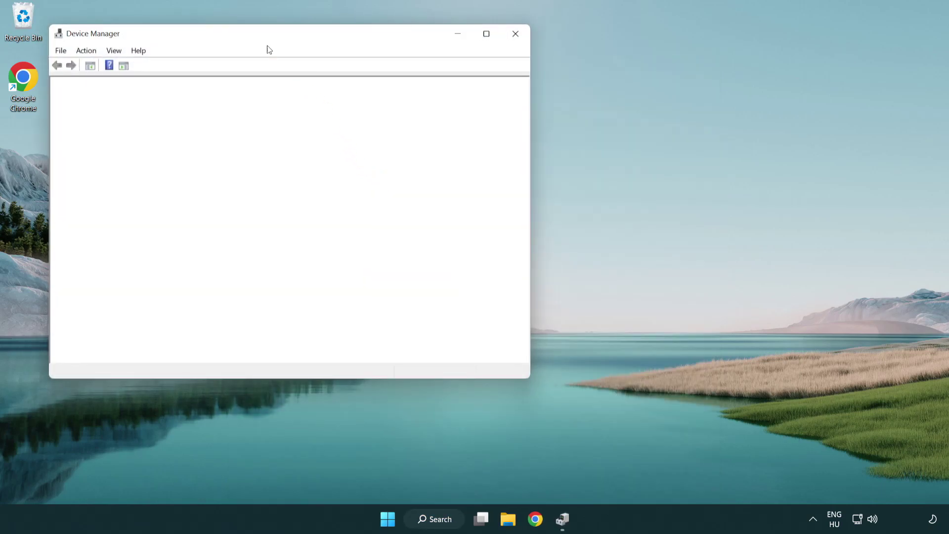
{"action": "left_click_drag", "start_coordinate": [257, 38], "coordinate": [415, 96]}
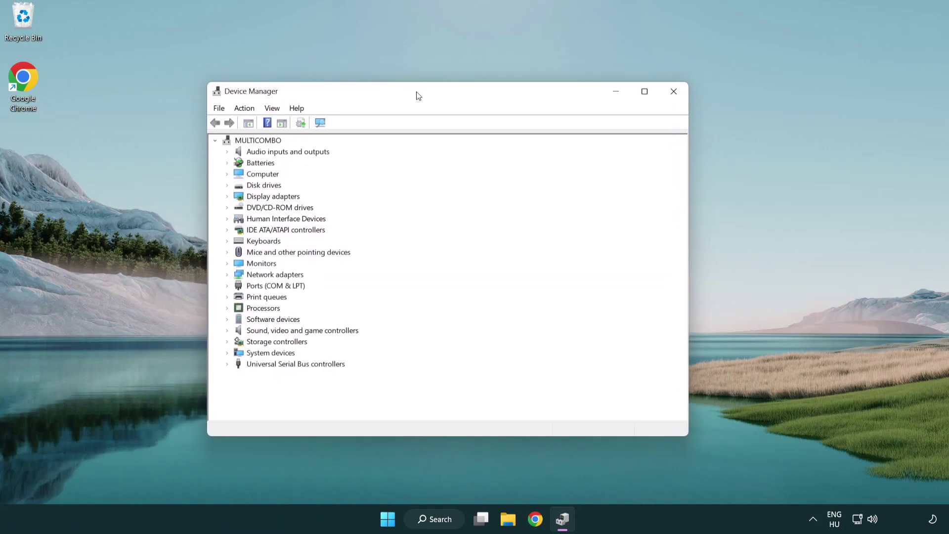
{"action": "left_click", "coordinate": [233, 198]}
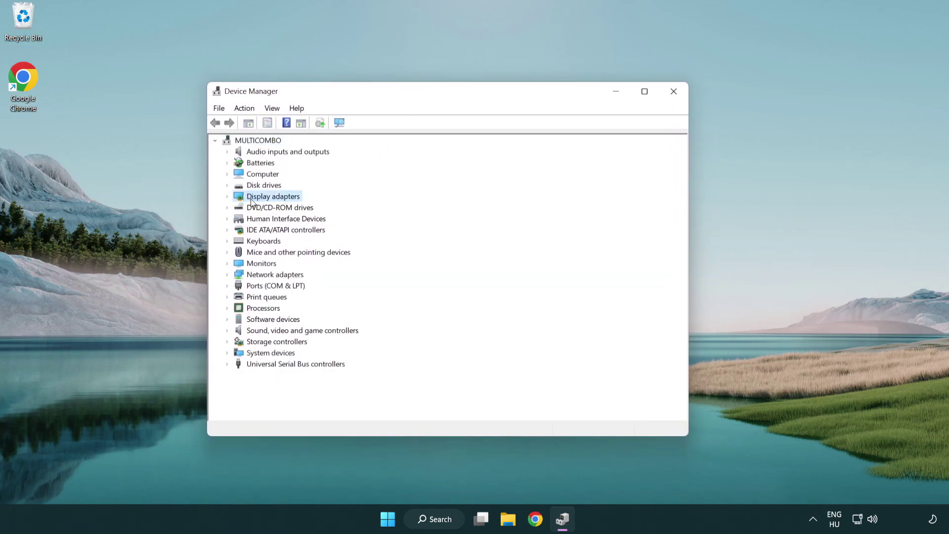
{"action": "left_click", "coordinate": [228, 198]}
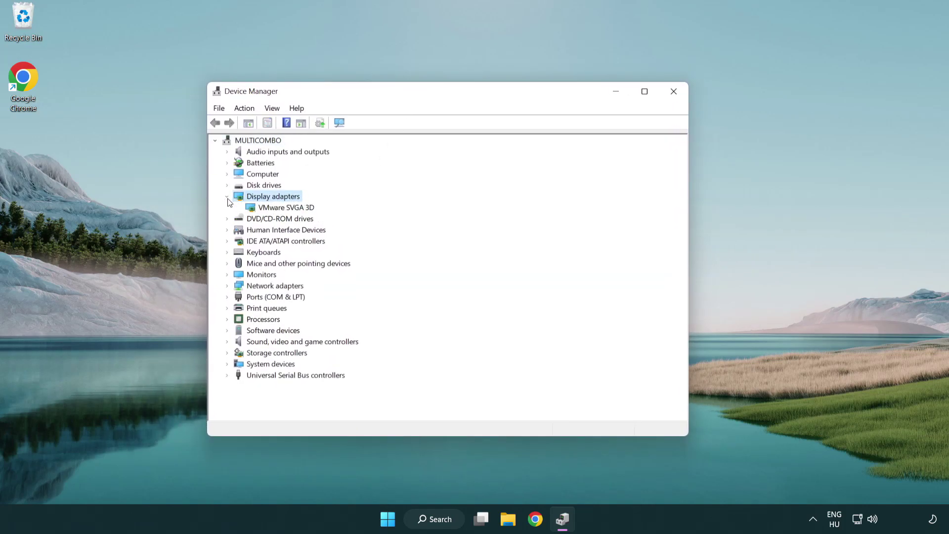
{"action": "left_click", "coordinate": [264, 209]}
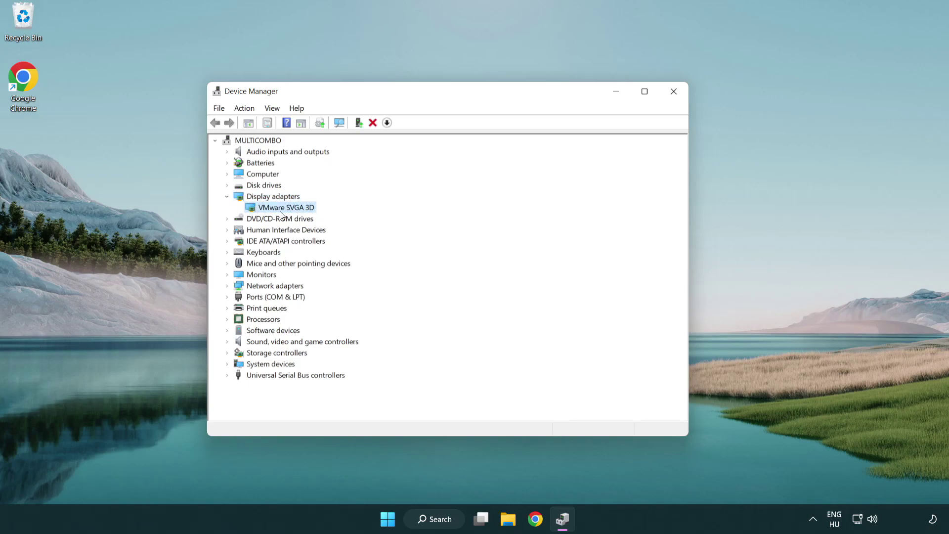
{"action": "right_click", "coordinate": [283, 211]}
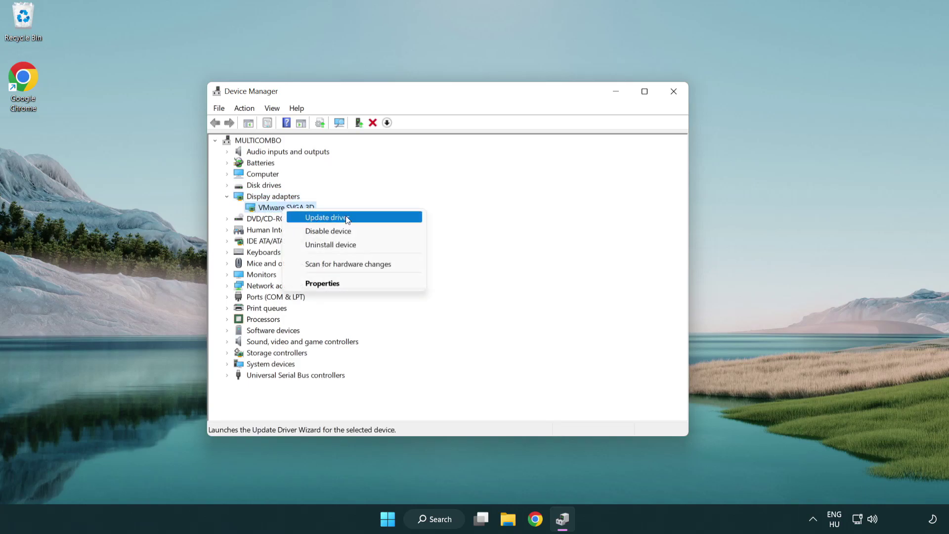
Auto-search for a VMware SVGA 3D driver, confirm the best is installed, and close Device Manager
{"action": "left_click", "coordinate": [374, 218]}
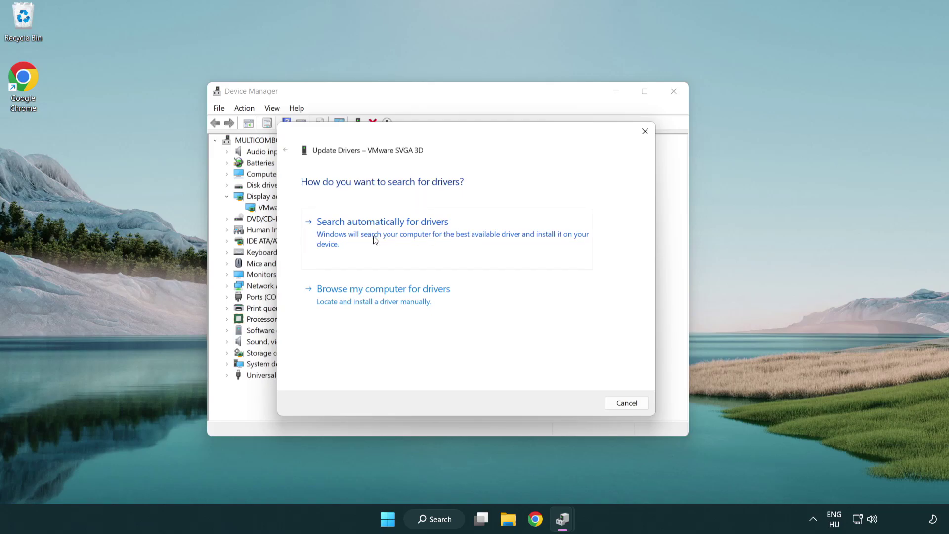
{"action": "left_click", "coordinate": [416, 233]}
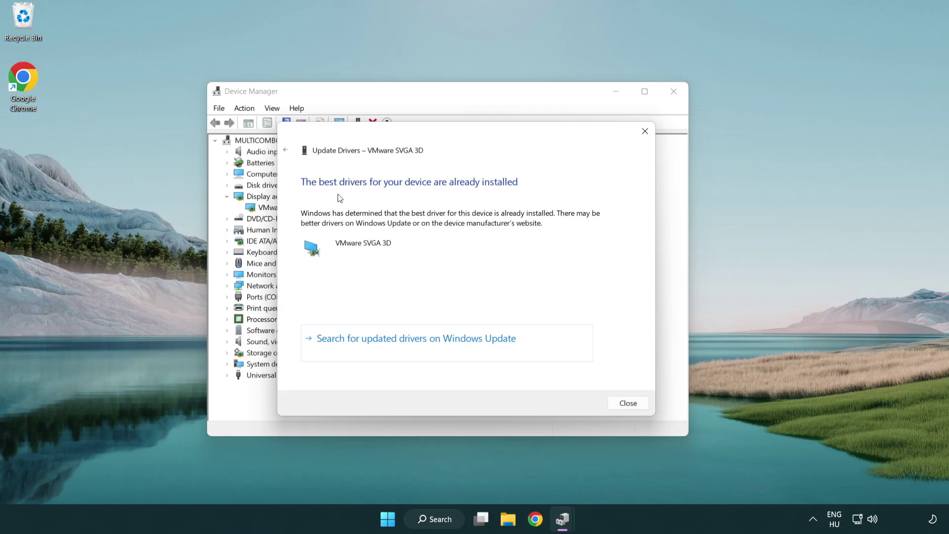
{"action": "left_click", "coordinate": [629, 404]}
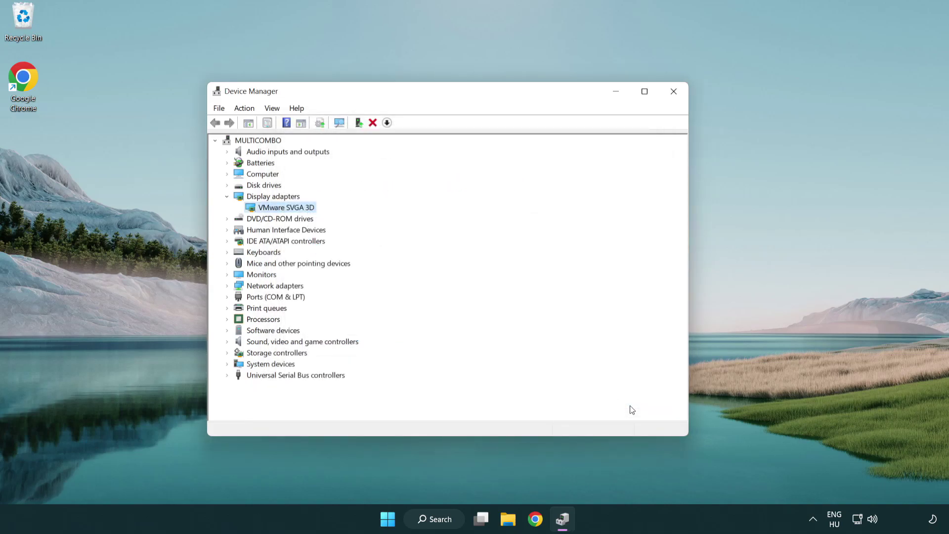
{"action": "left_click", "coordinate": [675, 92]}
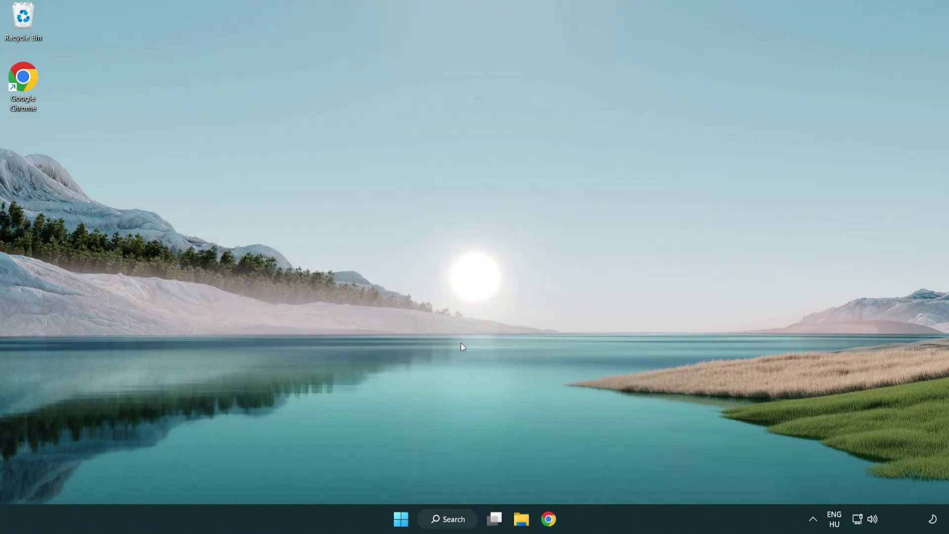
Check for updates in Windows Update settings, confirm the PC is up to date, and close Settings
{"action": "left_click", "coordinate": [459, 520]}
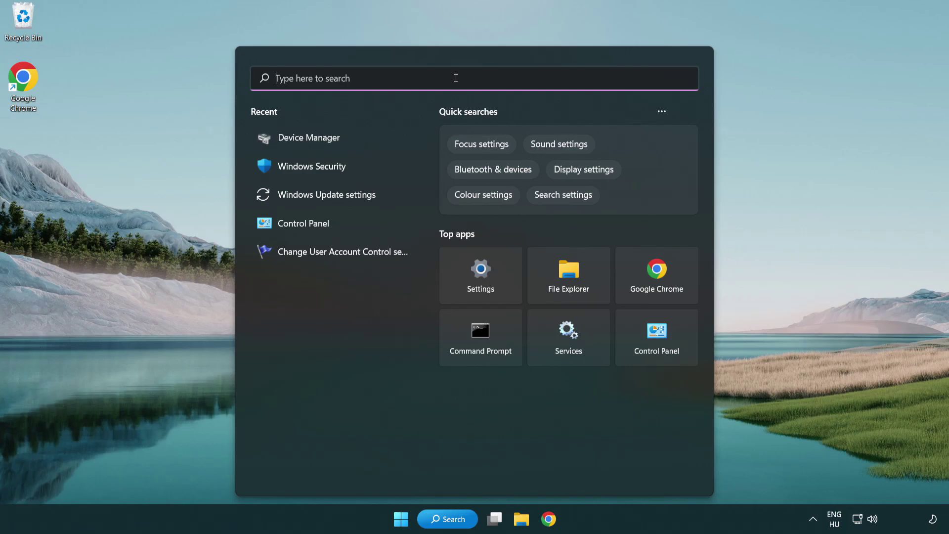
{"action": "type", "text": "update"}
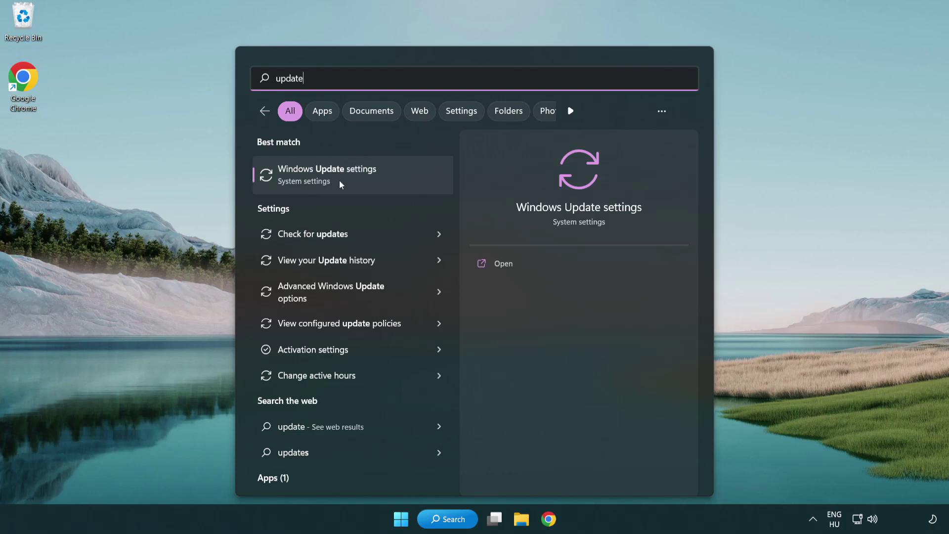
{"action": "left_click", "coordinate": [370, 181]}
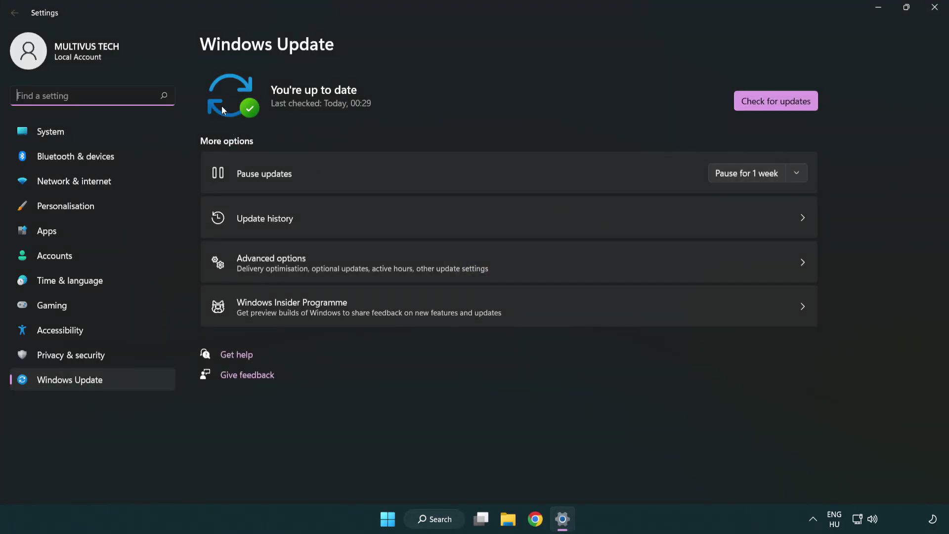
{"action": "left_click", "coordinate": [797, 106]}
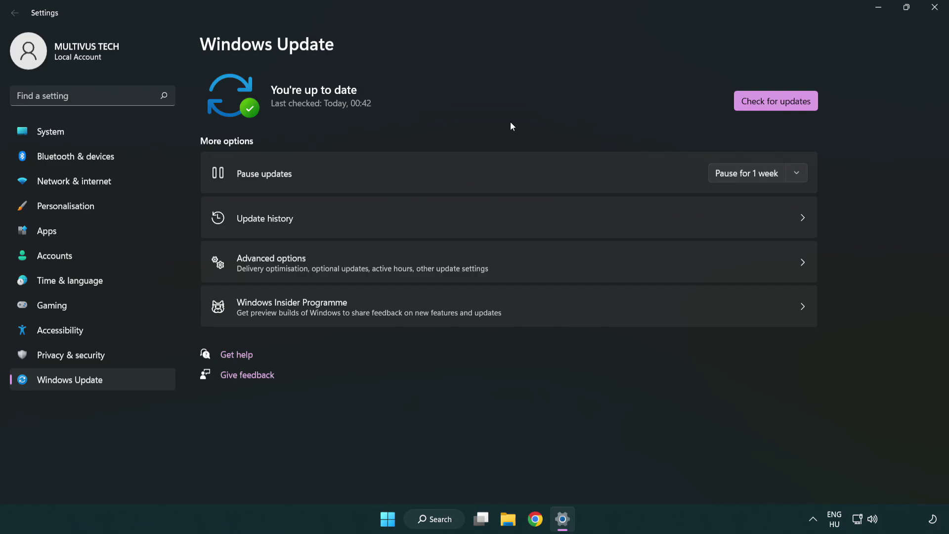
{"action": "left_click", "coordinate": [934, 7]}
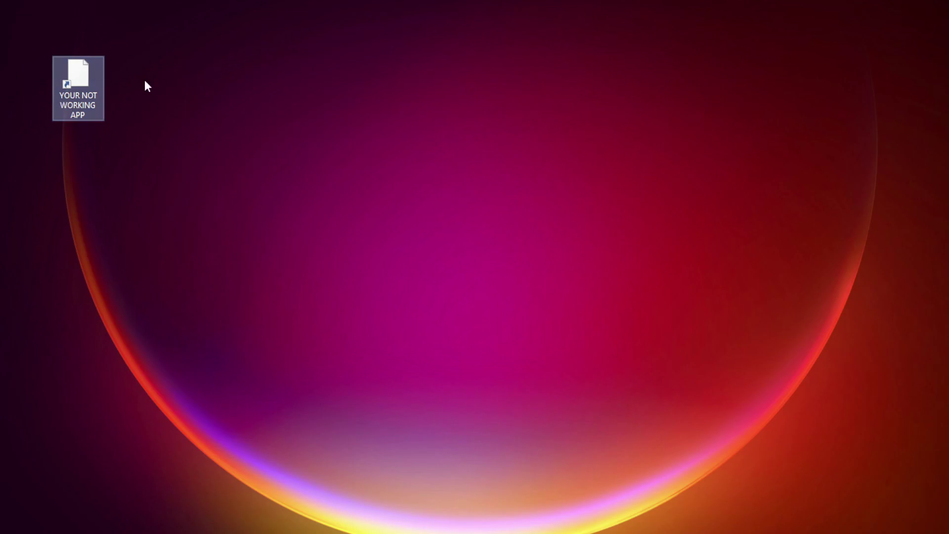
Open Properties for the YOUR NOT WORKING APP desktop shortcut and centre the dialog
{"action": "right_click", "coordinate": [77, 70]}
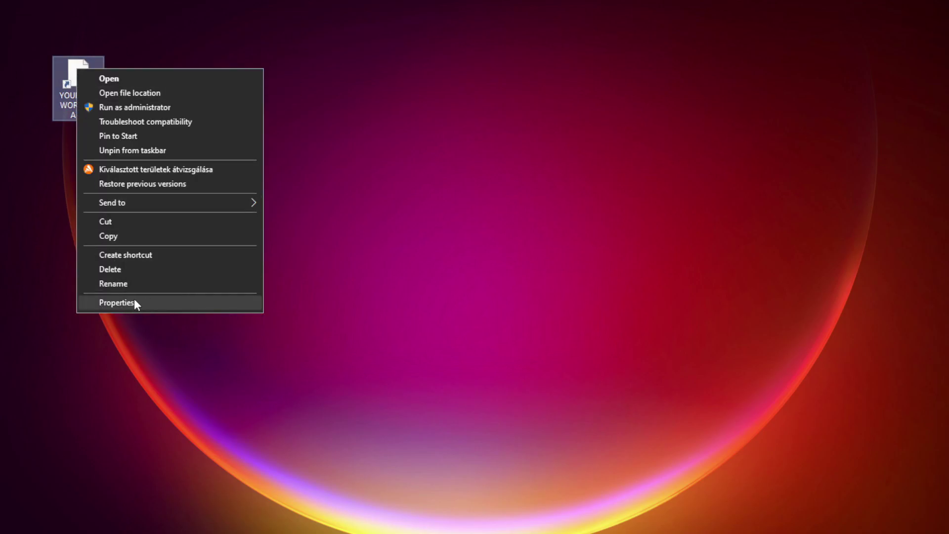
{"action": "left_click", "coordinate": [190, 302]}
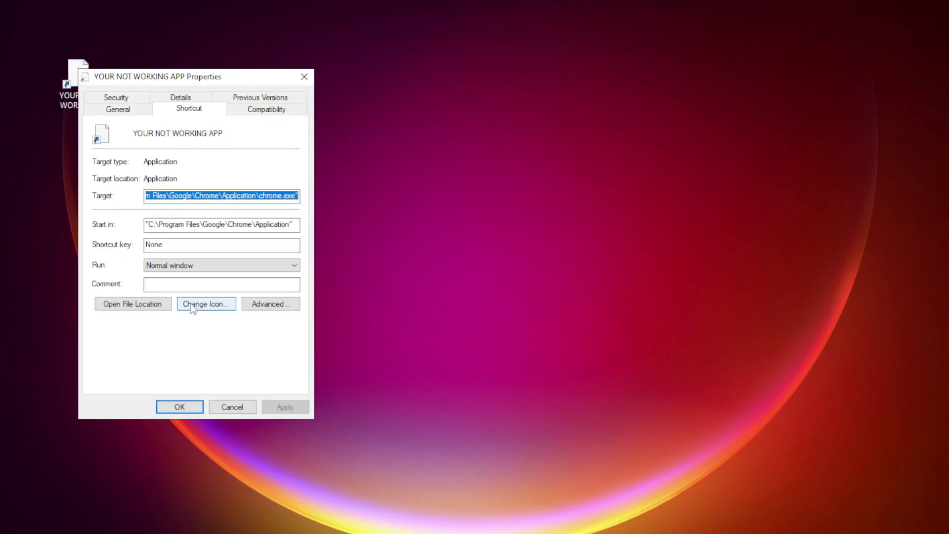
{"action": "left_click_drag", "start_coordinate": [209, 74], "coordinate": [480, 104]}
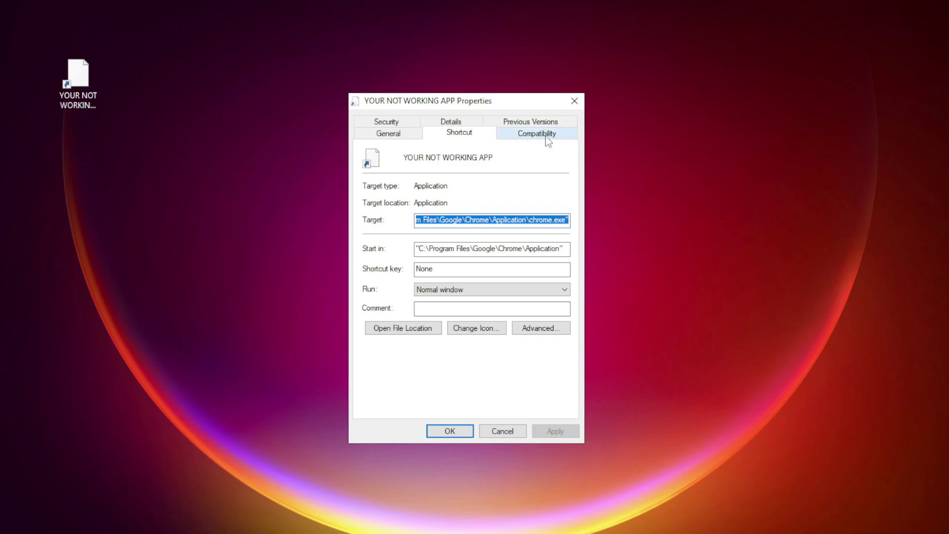
Set the shortcut to Windows 8 compatibility mode, run as administrator, fullscreen optimizations disabled, and save
{"action": "left_click", "coordinate": [557, 140]}
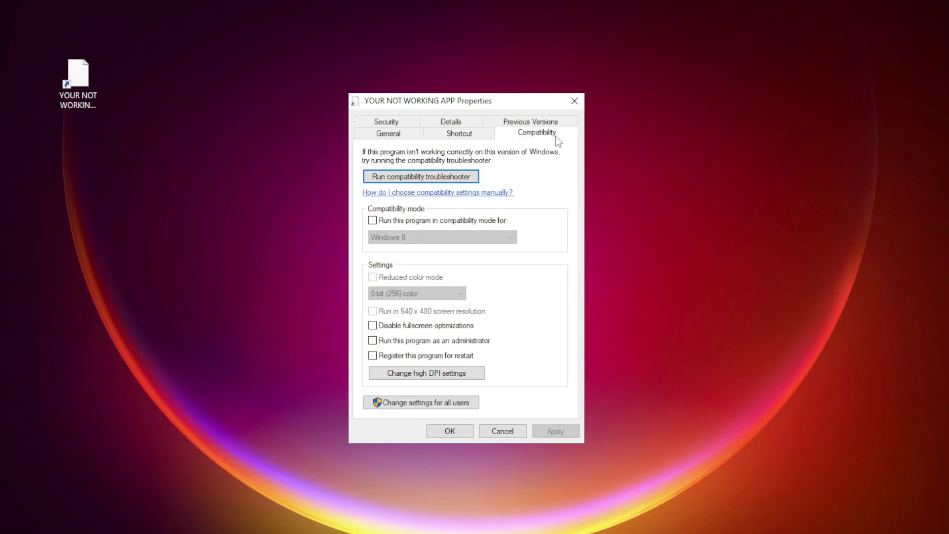
{"action": "left_click", "coordinate": [385, 221]}
{"action": "left_click", "coordinate": [423, 238]}
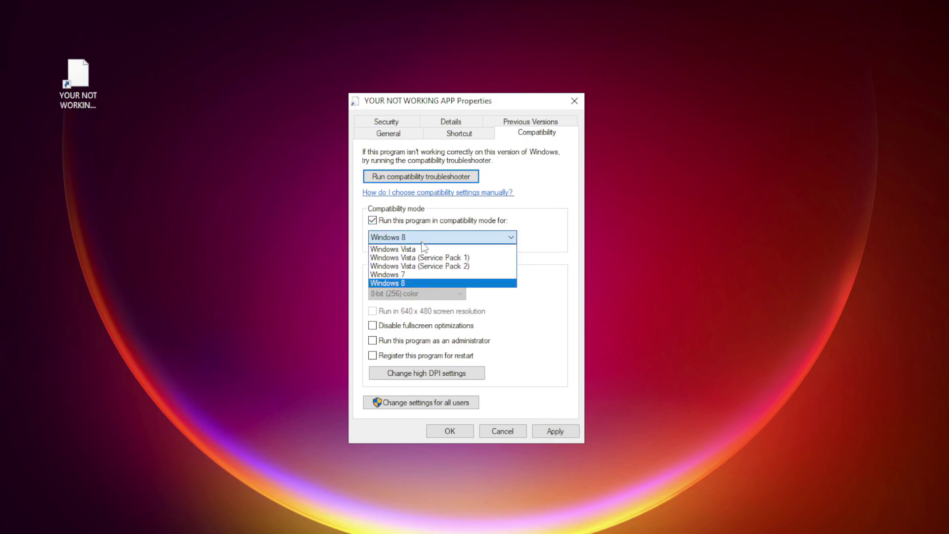
{"action": "left_click", "coordinate": [416, 284]}
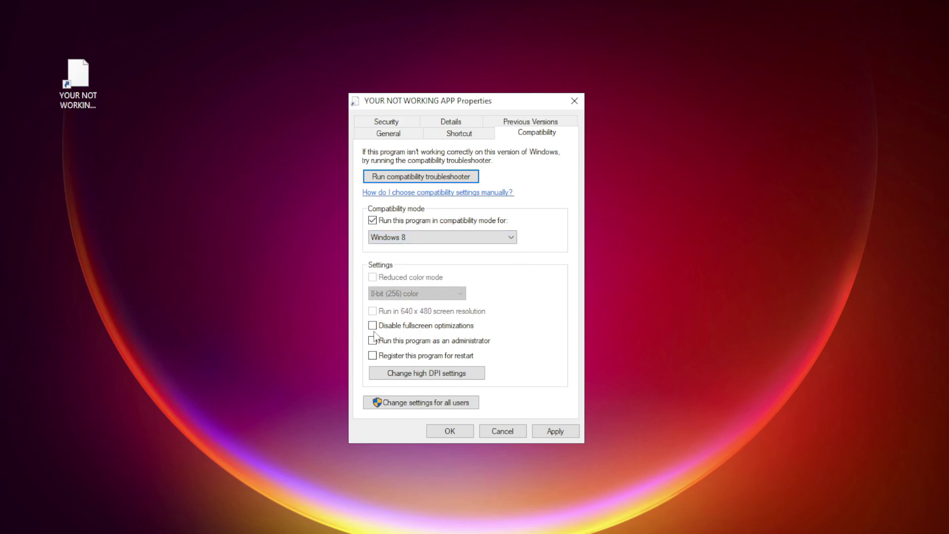
{"action": "left_click", "coordinate": [414, 328]}
{"action": "left_click", "coordinate": [402, 343]}
{"action": "left_click", "coordinate": [555, 431]}
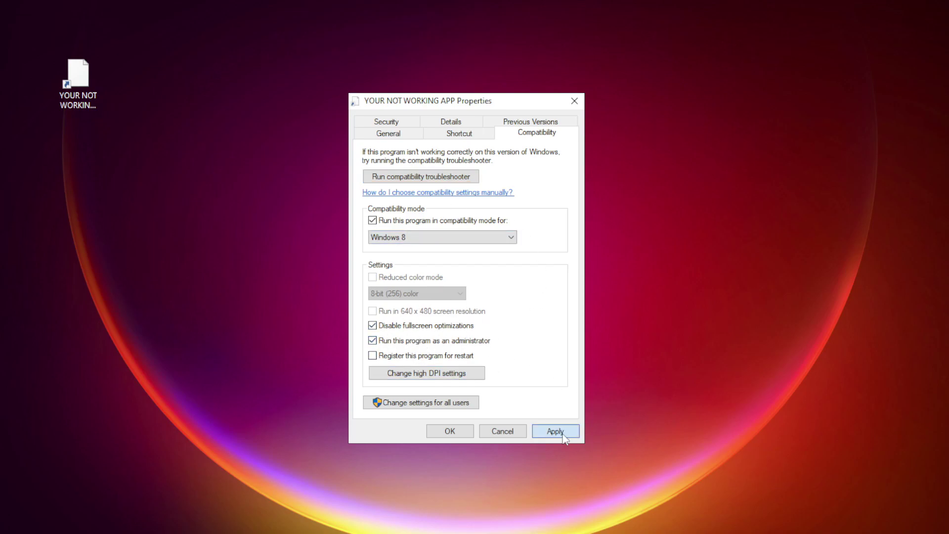
{"action": "left_click", "coordinate": [444, 432]}
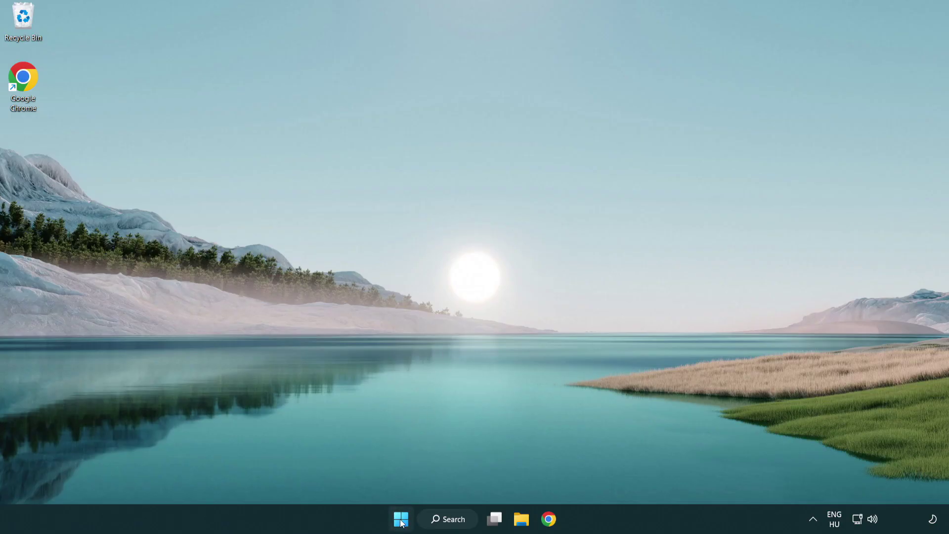
Launch Task Manager from the Start button's Win+X menu
{"action": "right_click", "coordinate": [402, 522]}
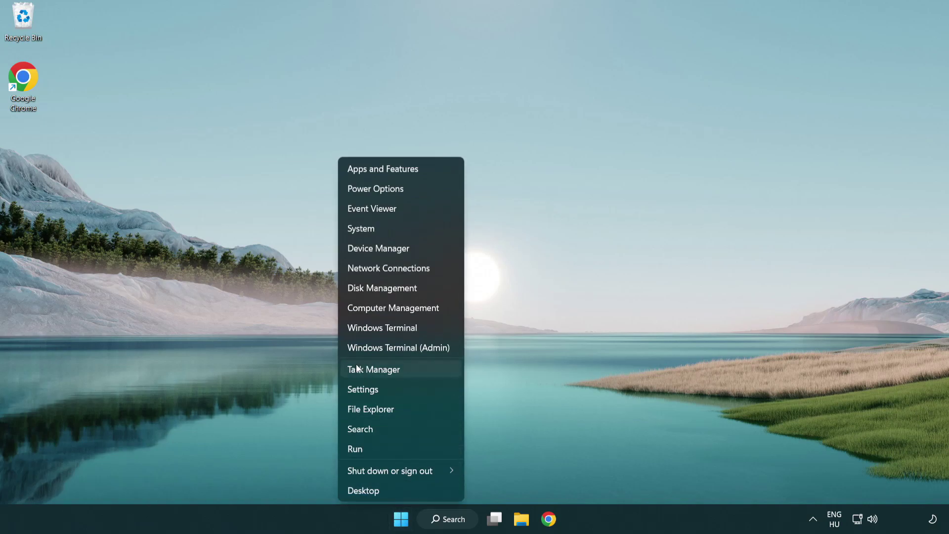
{"action": "left_click", "coordinate": [419, 375]}
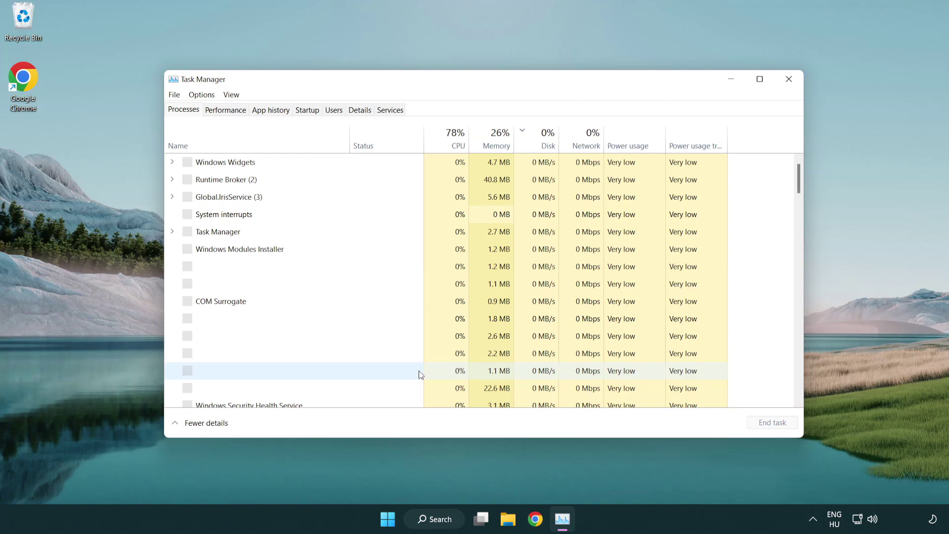
Disable Terminal, Phone Link, Cortana and Windows Security notifications on the Startup tab
{"action": "left_click", "coordinate": [308, 111]}
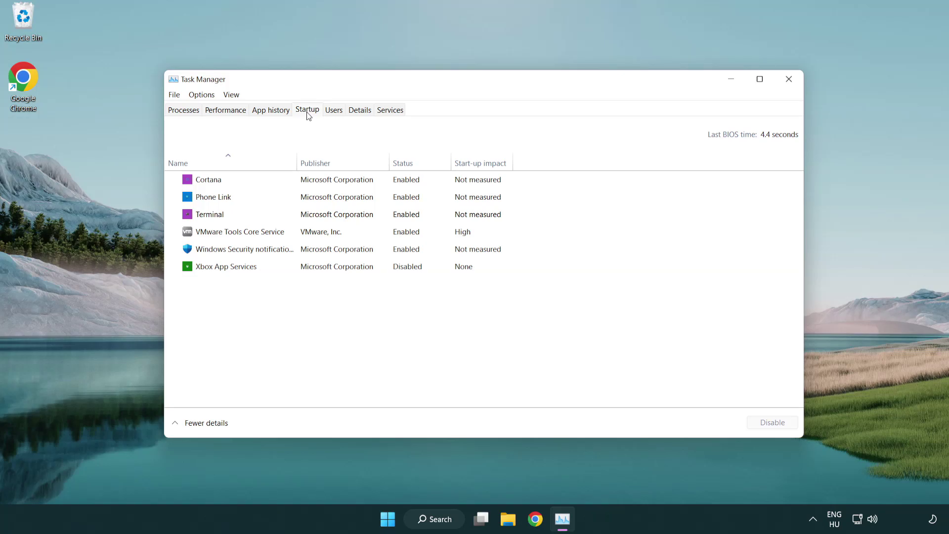
{"action": "left_click", "coordinate": [310, 215]}
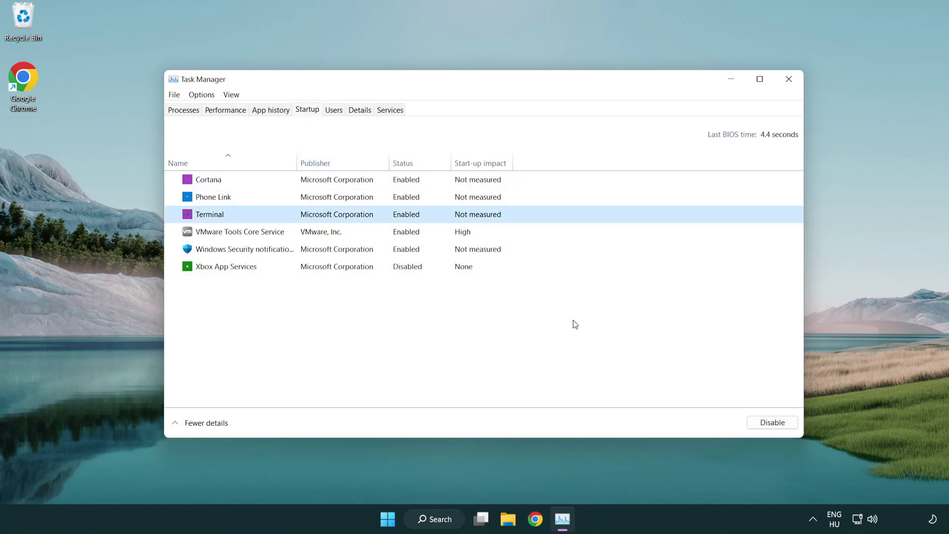
{"action": "left_click", "coordinate": [767, 423]}
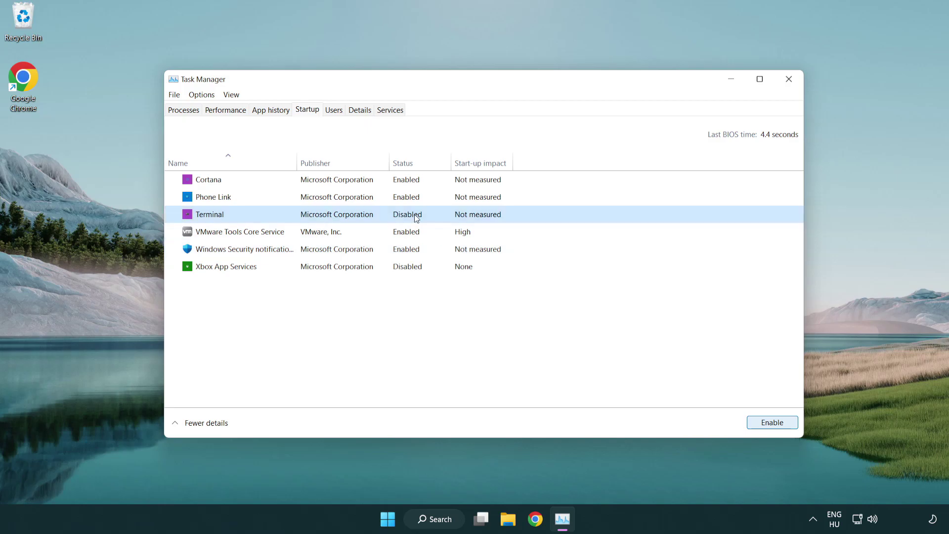
{"action": "left_click", "coordinate": [396, 199]}
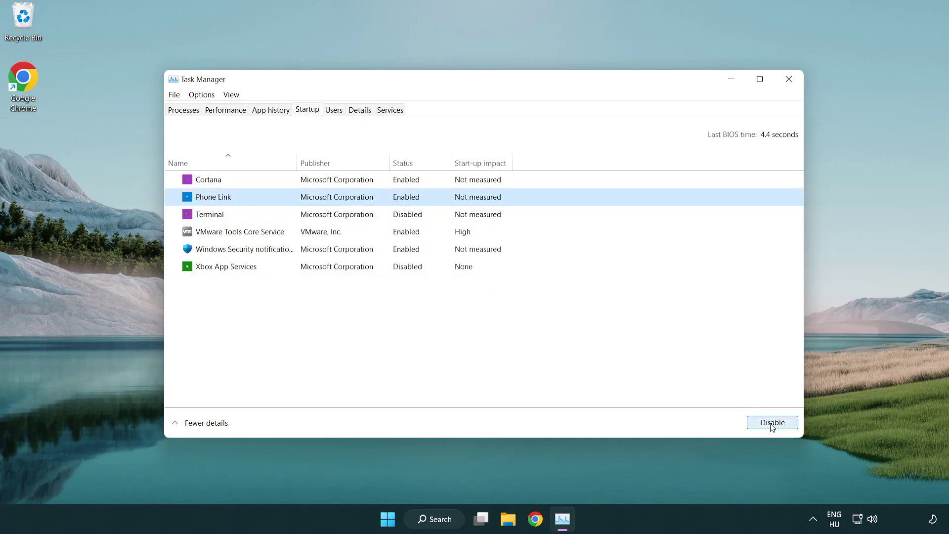
{"action": "left_click", "coordinate": [772, 424]}
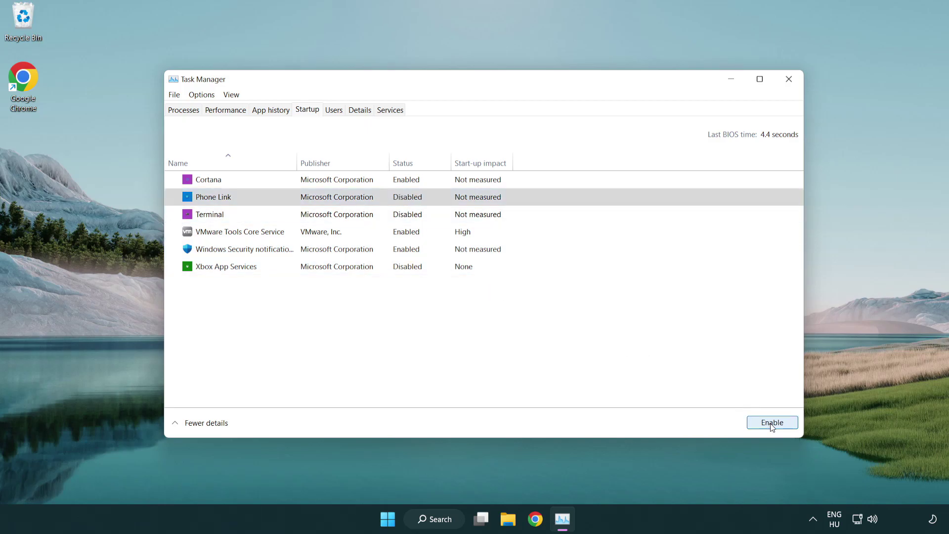
{"action": "left_click", "coordinate": [339, 185]}
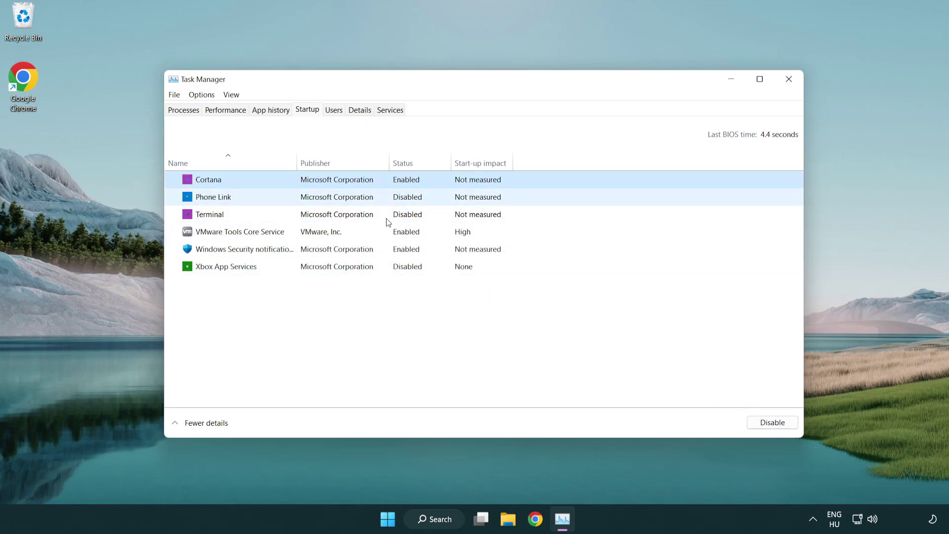
{"action": "left_click", "coordinate": [771, 423]}
{"action": "left_click", "coordinate": [451, 254]}
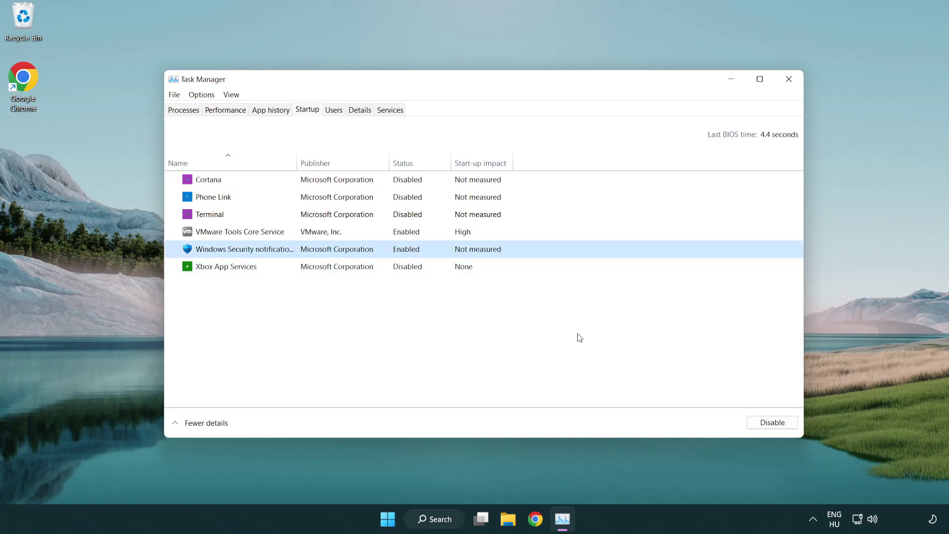
{"action": "left_click", "coordinate": [768, 424]}
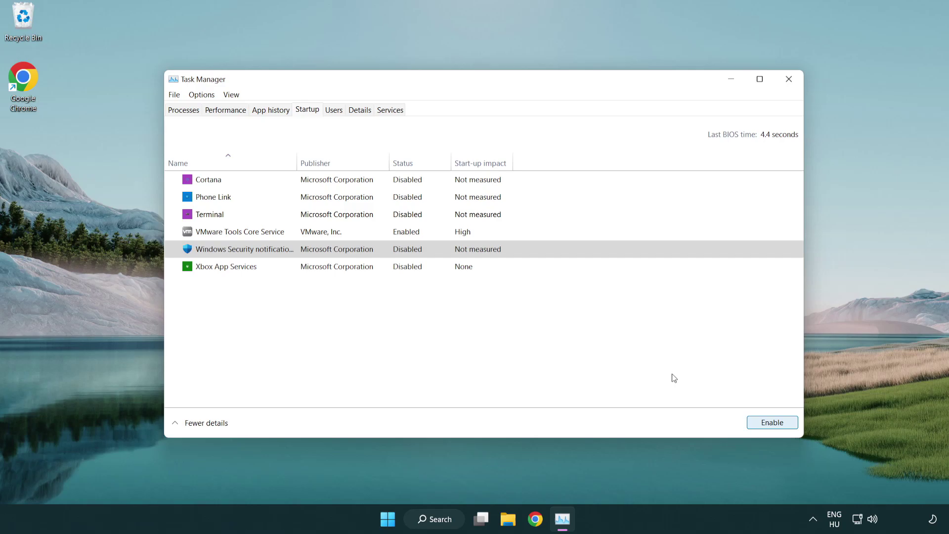
Close Task Manager and return to the DirectX End-User Runtime page in Chrome
{"action": "left_click", "coordinate": [790, 81]}
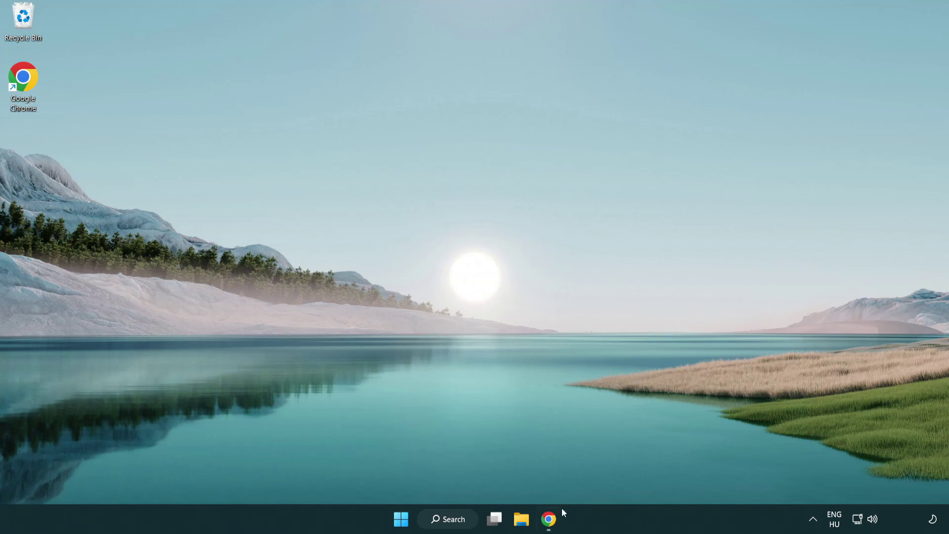
{"action": "left_click", "coordinate": [550, 520]}
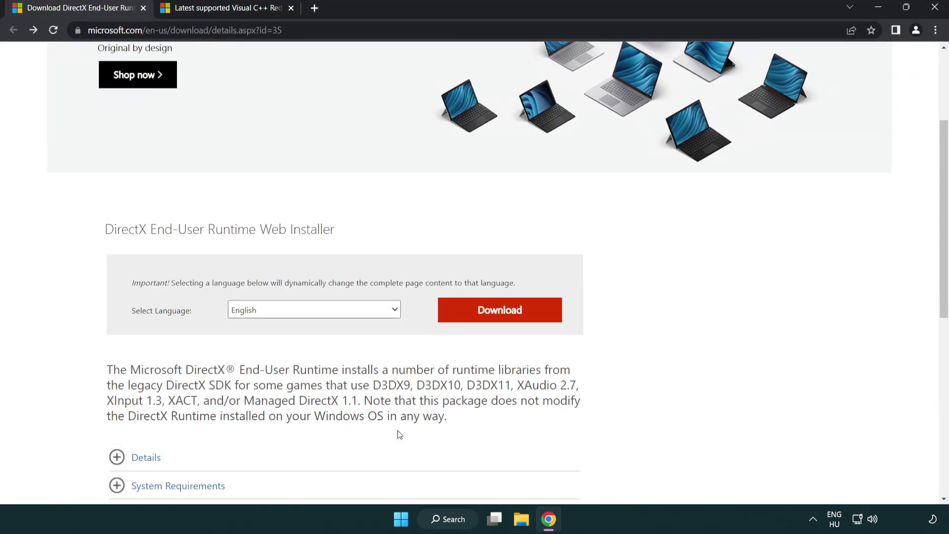
{"action": "scroll", "coordinate": [314, 258], "scroll_direction": "up", "scroll_amount": 3}
{"action": "left_click", "coordinate": [333, 32]}
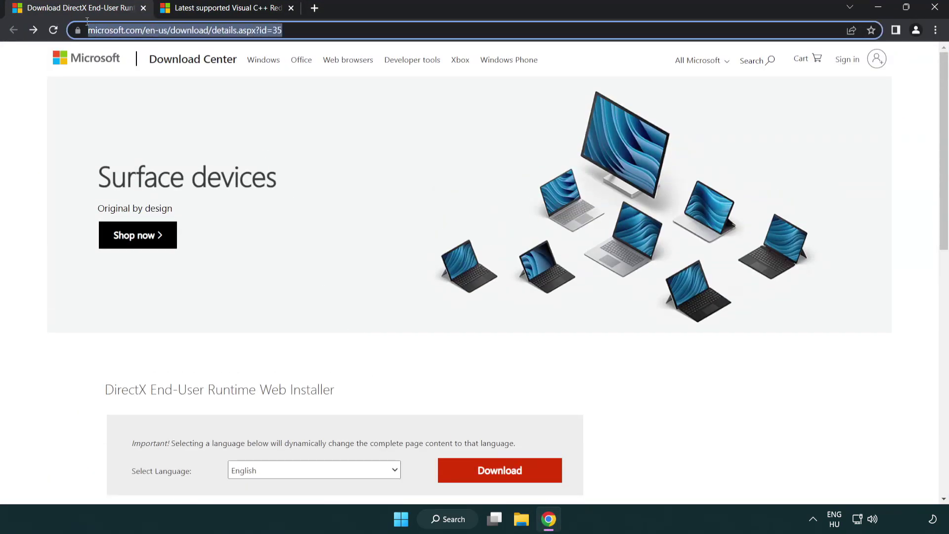
{"action": "left_click", "coordinate": [420, 36]}
{"action": "left_click", "coordinate": [909, 217]}
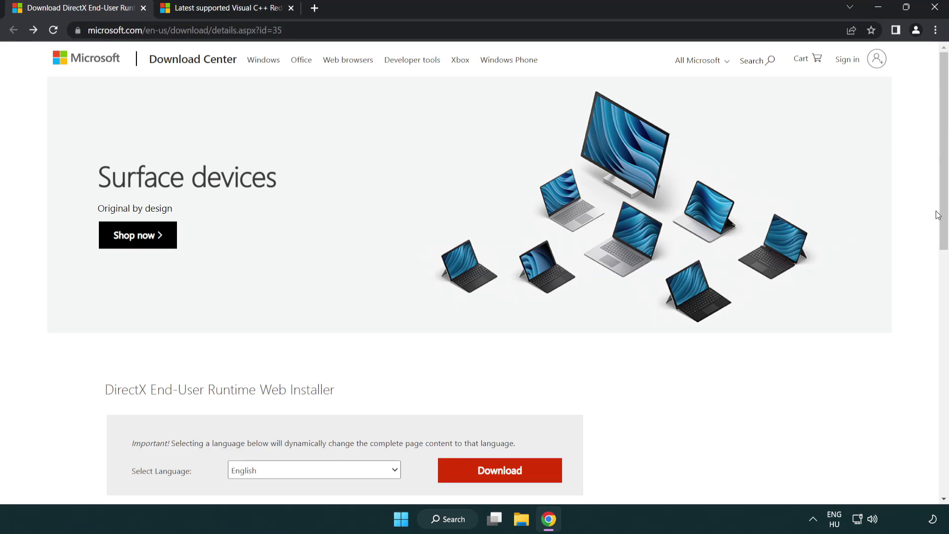
Download the DirectX End-User Runtime Web Installer and run dxwebsetup.exe
{"action": "left_click_drag", "start_coordinate": [938, 215], "coordinate": [938, 274]}
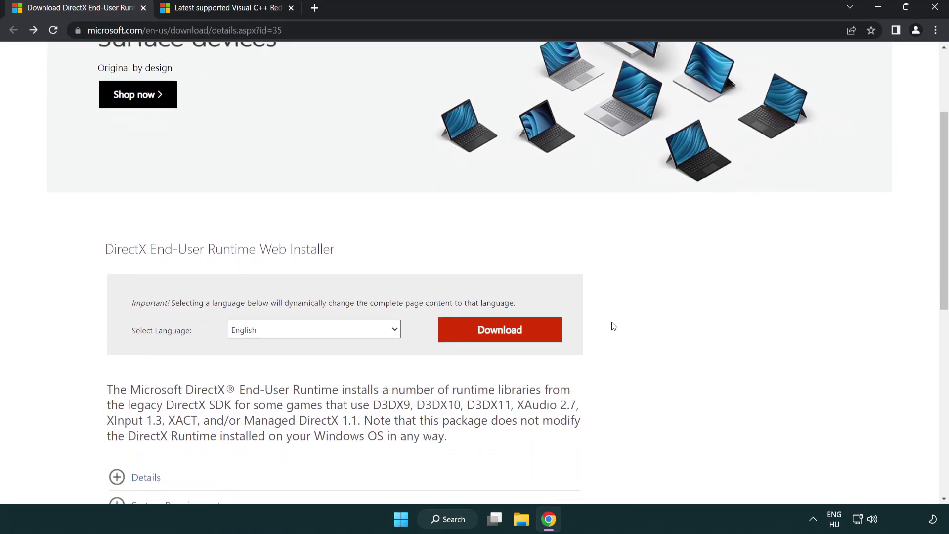
{"action": "left_click", "coordinate": [501, 331]}
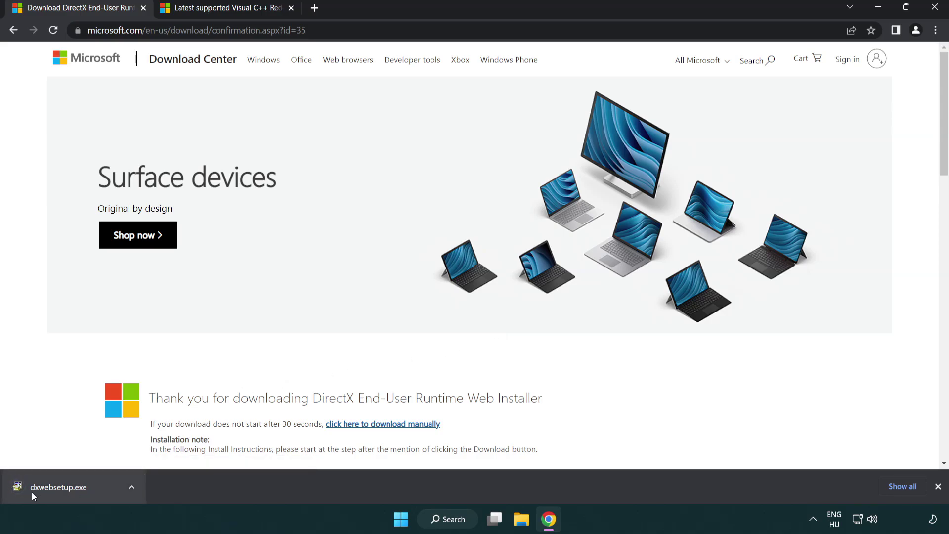
{"action": "left_click", "coordinate": [62, 489]}
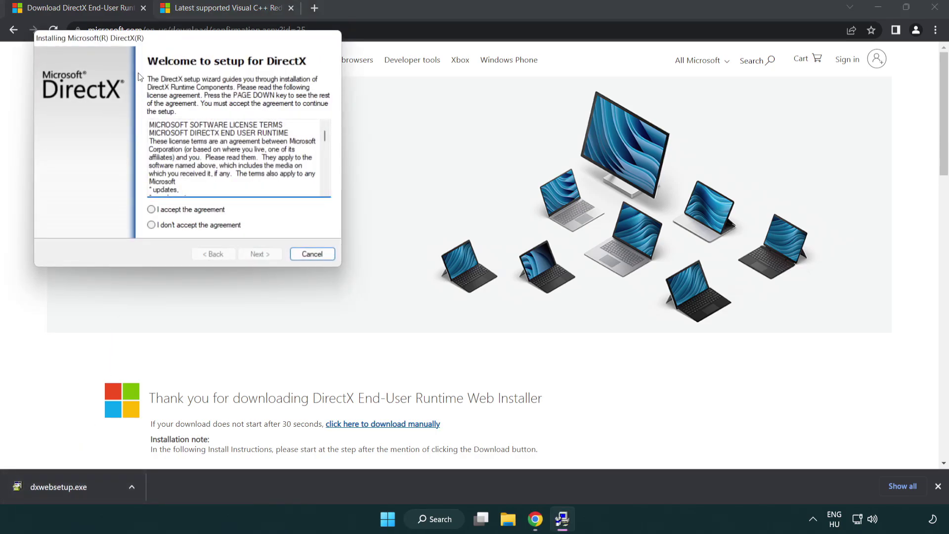
Accept the DirectX license, decline Bing Bar, and finish setup, which reports DirectX already current
{"action": "left_click_drag", "start_coordinate": [144, 43], "coordinate": [418, 150]}
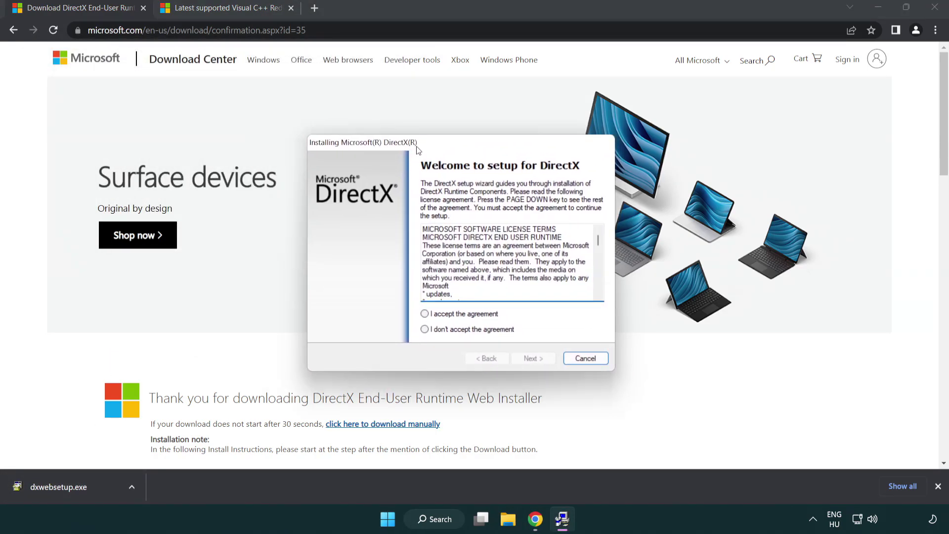
{"action": "left_click_drag", "start_coordinate": [600, 246], "coordinate": [599, 287]}
{"action": "left_click", "coordinate": [426, 316]}
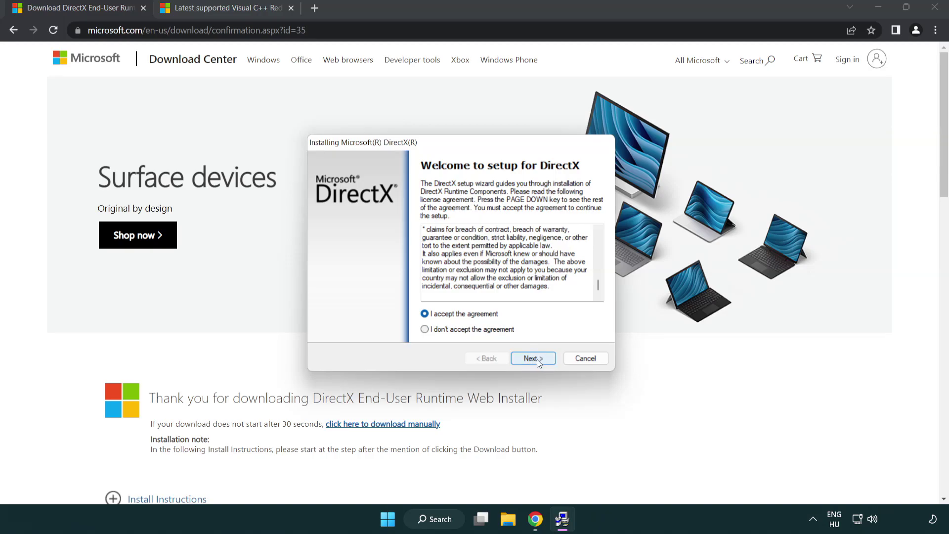
{"action": "left_click", "coordinate": [534, 362]}
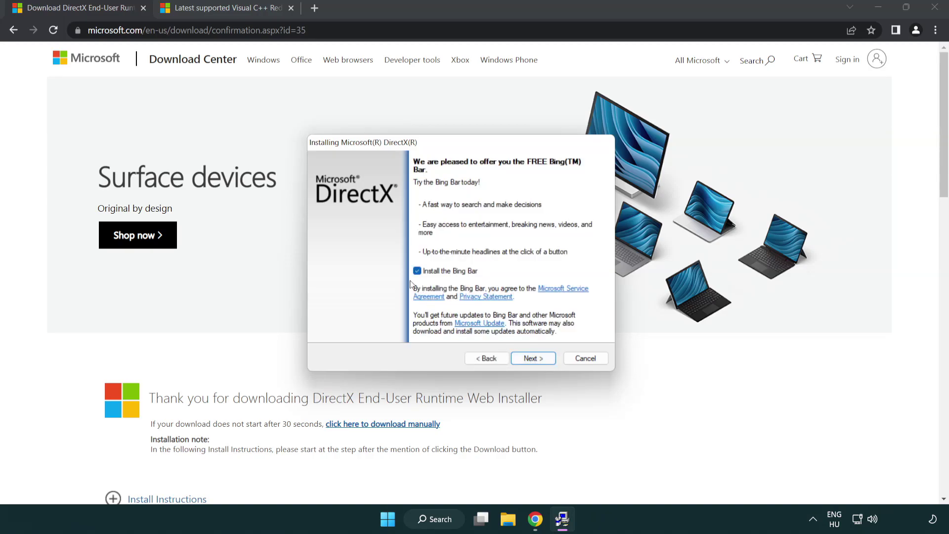
{"action": "left_click", "coordinate": [535, 360]}
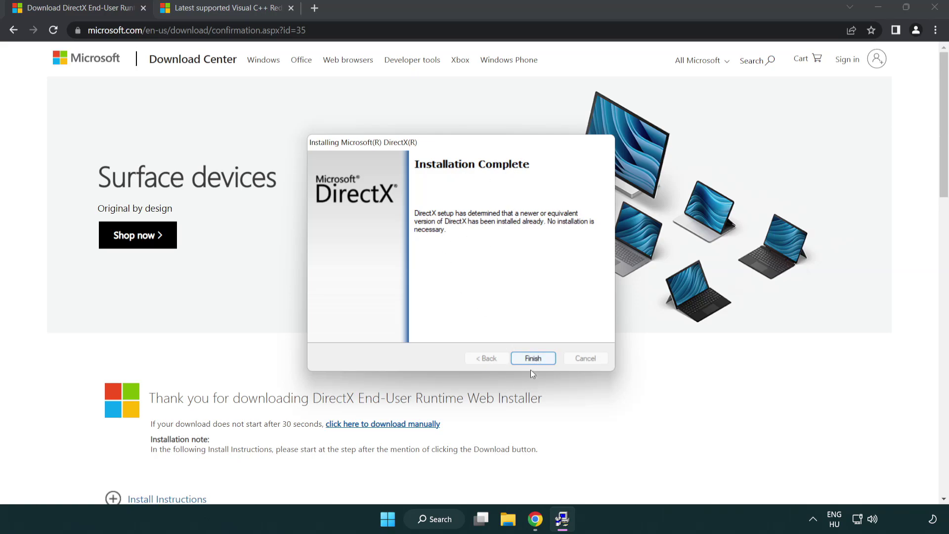
{"action": "left_click", "coordinate": [533, 356]}
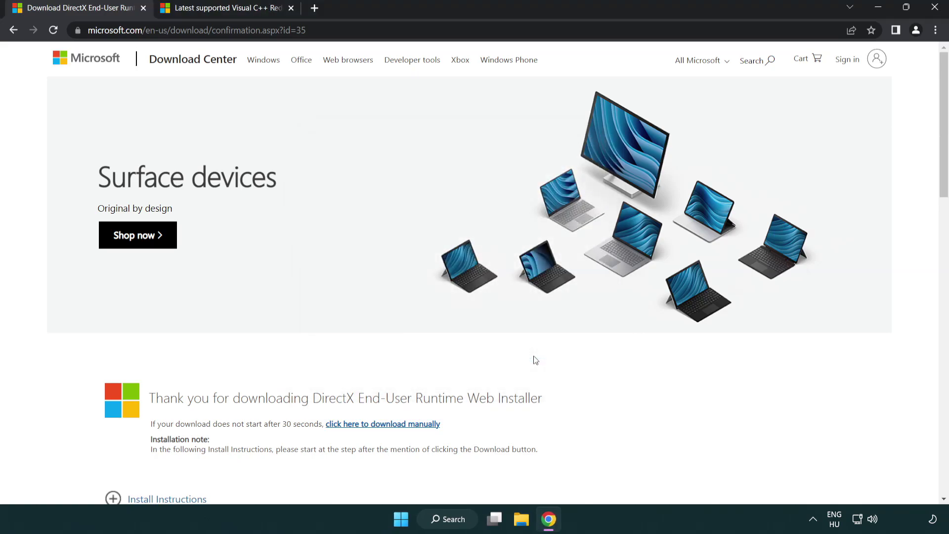
Close the DirectX tab and scroll the Visual C++ page down to its download table
{"action": "left_click", "coordinate": [144, 7]}
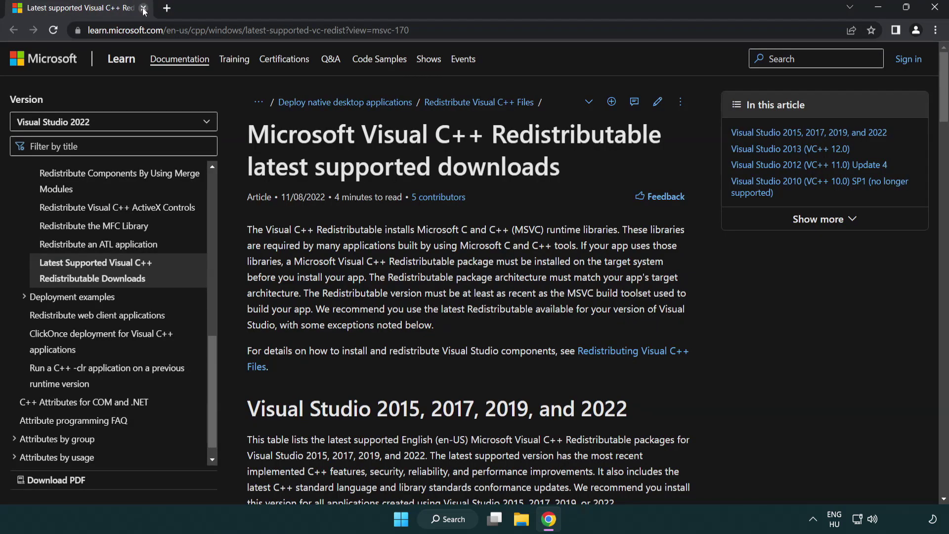
{"action": "left_click", "coordinate": [440, 30]}
{"action": "left_click", "coordinate": [501, 30]}
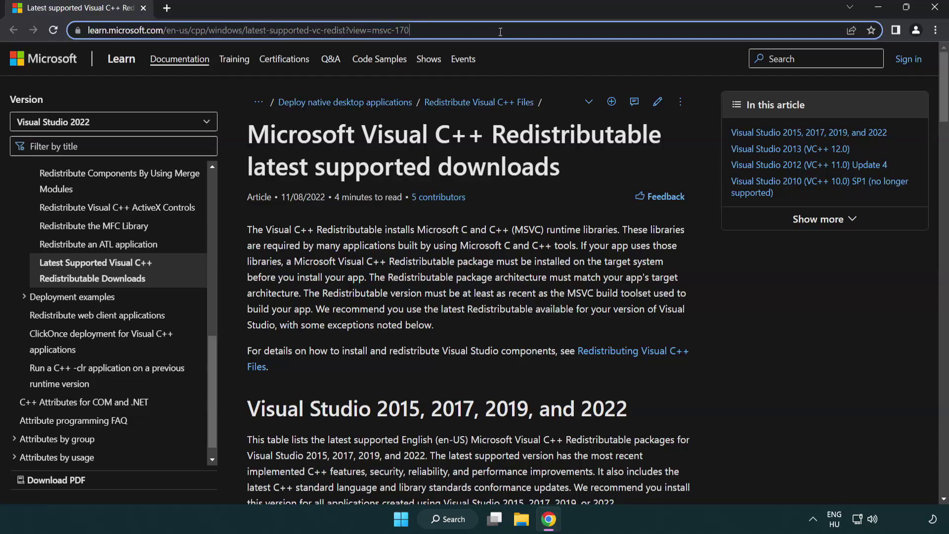
{"action": "left_click", "coordinate": [488, 153]}
{"action": "scroll", "coordinate": [488, 155], "scroll_direction": "down", "scroll_amount": 5}
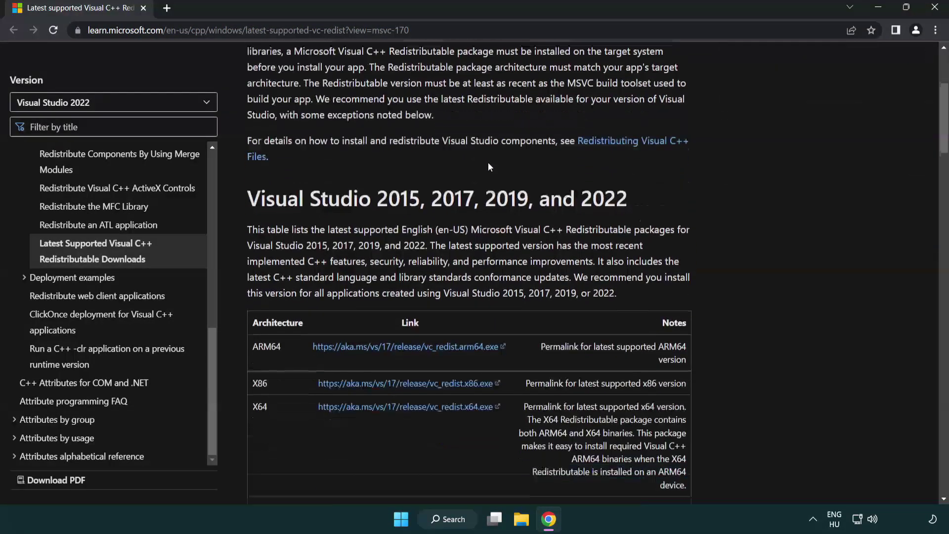
{"action": "scroll", "coordinate": [488, 162], "scroll_direction": "down", "scroll_amount": 1}
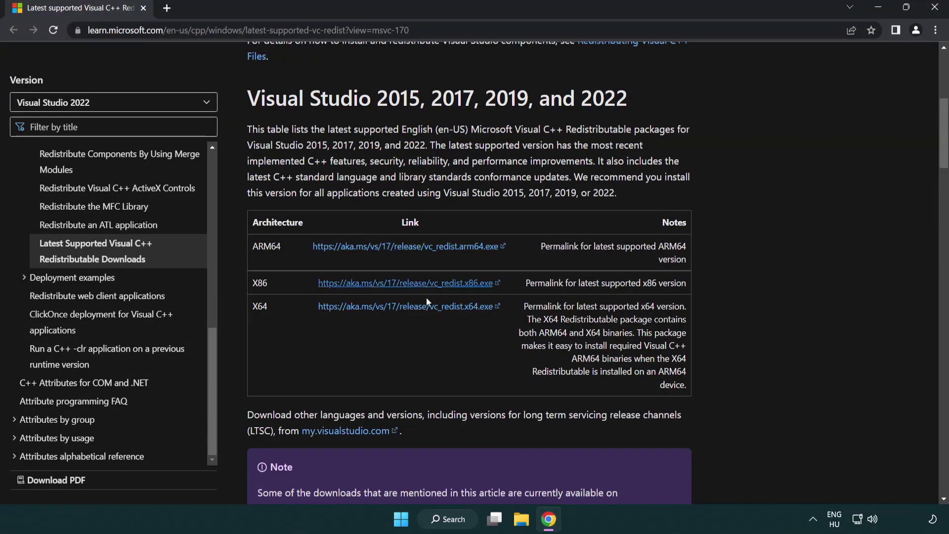
Download the ARM64, X86 and X64 Visual C++ Redistributables and run the ARM64 installer
{"action": "left_click", "coordinate": [382, 252]}
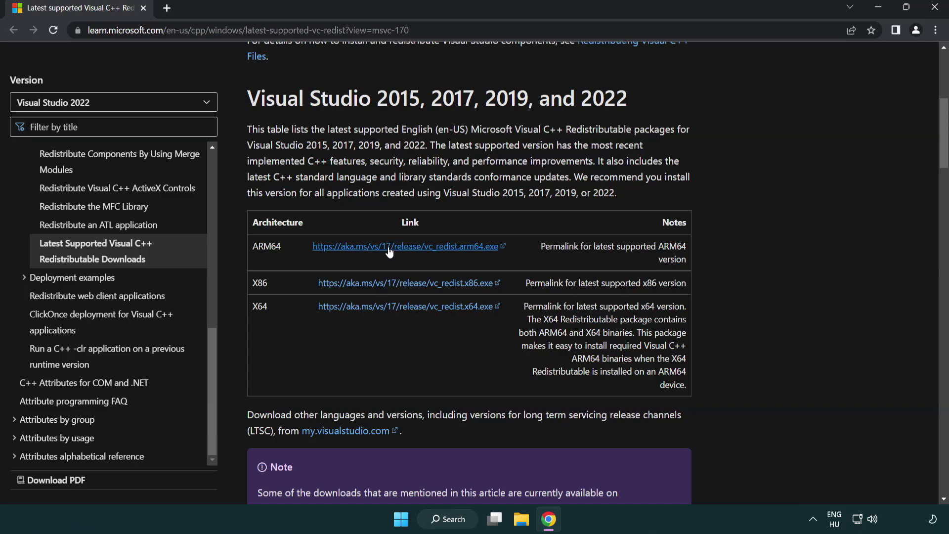
{"action": "left_click", "coordinate": [394, 286]}
{"action": "left_click", "coordinate": [395, 308]}
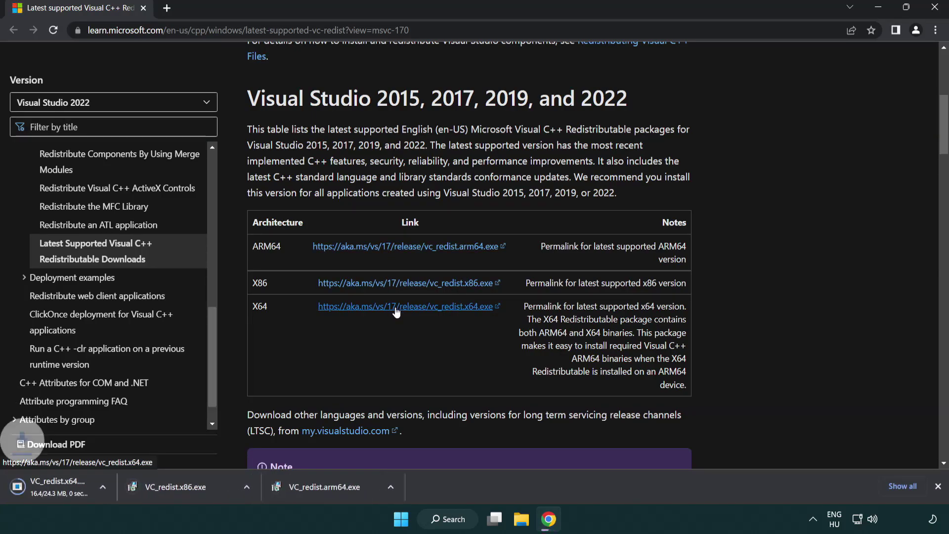
{"action": "left_click", "coordinate": [363, 494]}
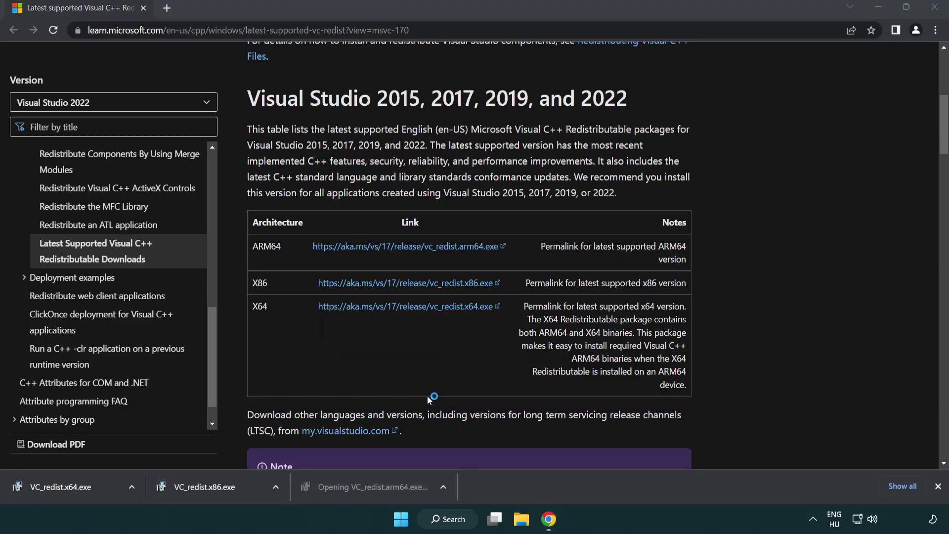
Accept the license terms, attempt the ARM64 install, and dismiss its failed setup
{"action": "left_click_drag", "start_coordinate": [609, 242], "coordinate": [610, 289]}
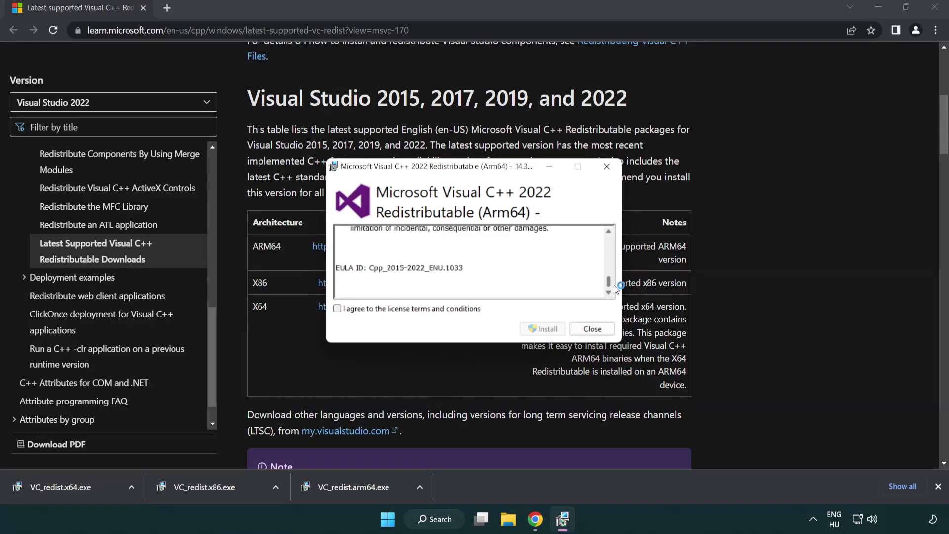
{"action": "left_click", "coordinate": [338, 309]}
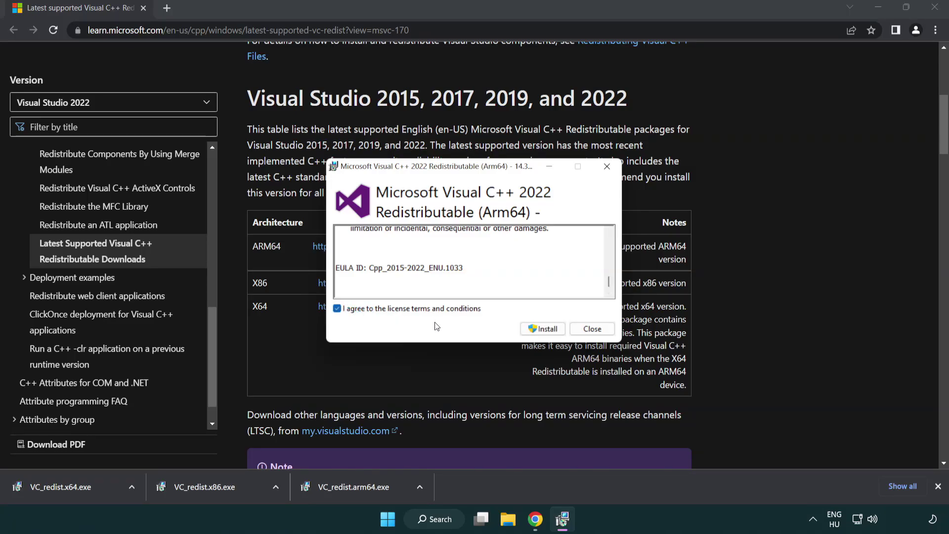
{"action": "left_click", "coordinate": [529, 328]}
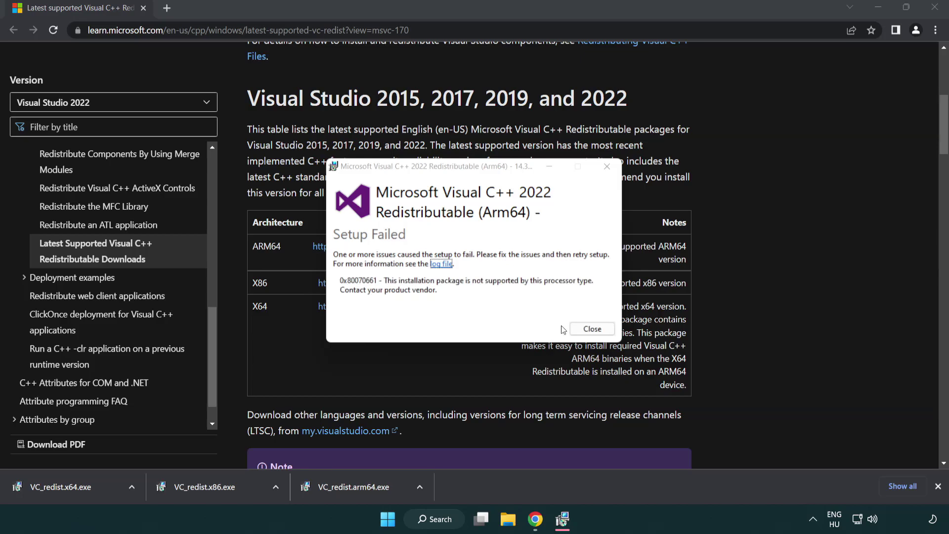
{"action": "left_click", "coordinate": [593, 330]}
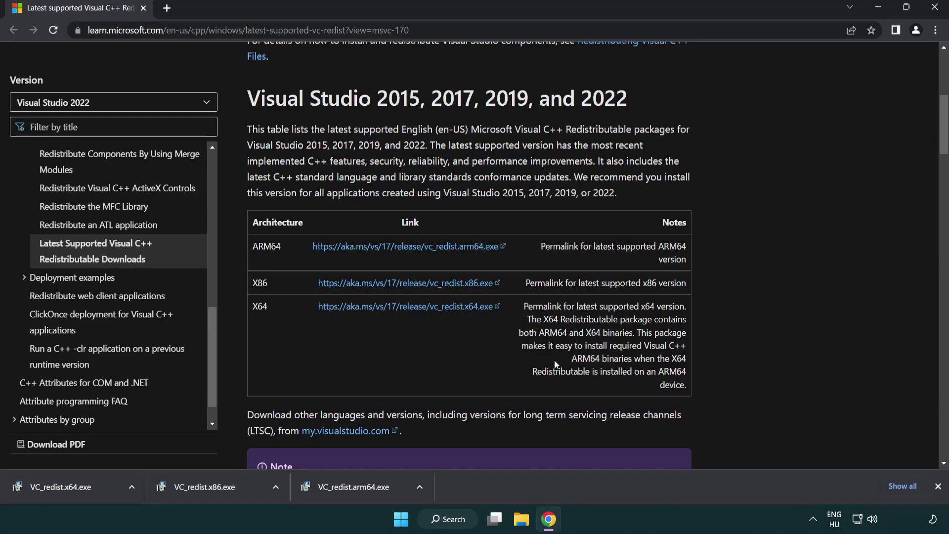
Install the X86 and X64 redistributables, closing the X64 success message without restarting
{"action": "left_click", "coordinate": [213, 493]}
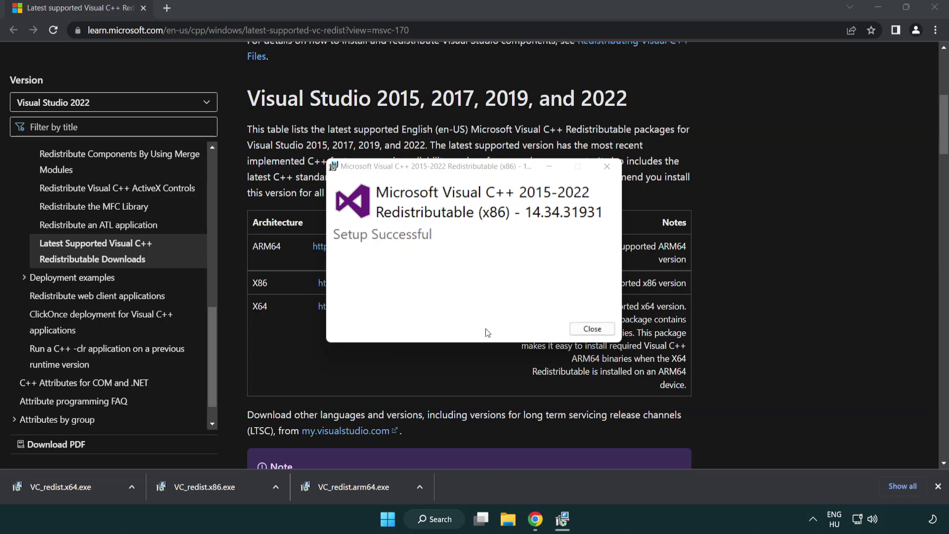
{"action": "left_click", "coordinate": [593, 328]}
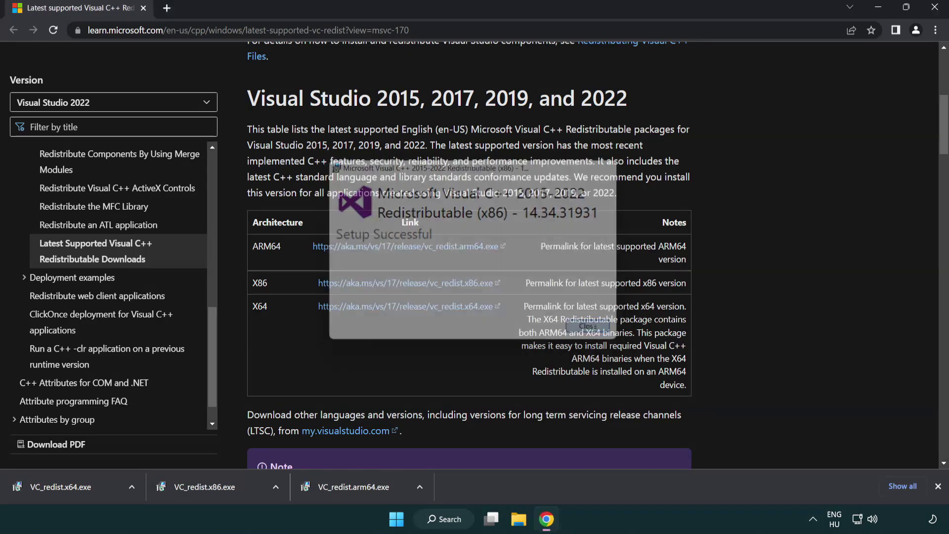
{"action": "left_click", "coordinate": [71, 485]}
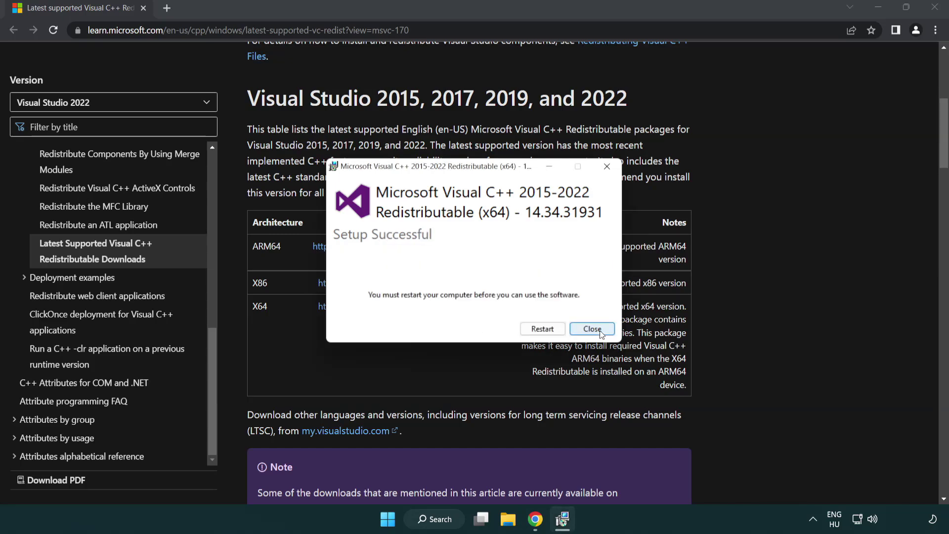
{"action": "left_click", "coordinate": [601, 332]}
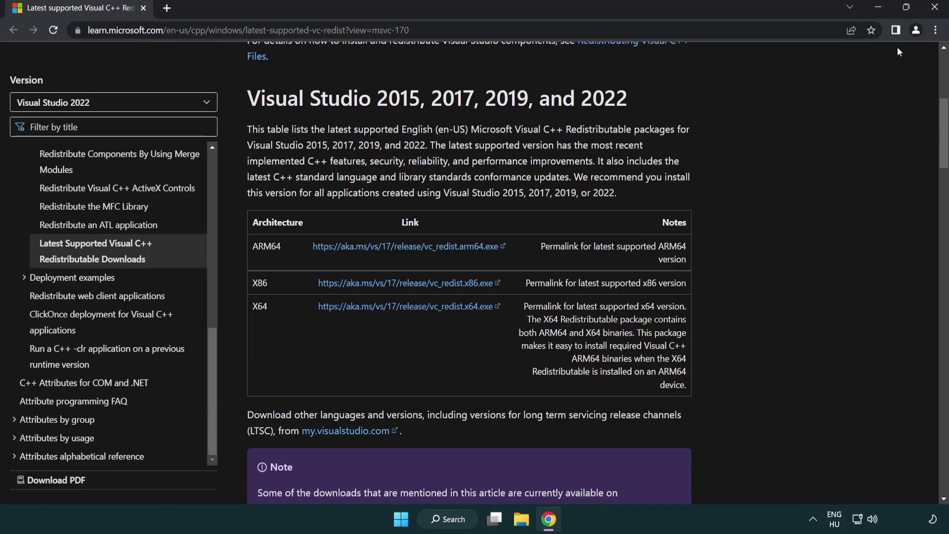
Close Chrome and launch Command Prompt as administrator from a 'cmd' search
{"action": "left_click", "coordinate": [933, 9]}
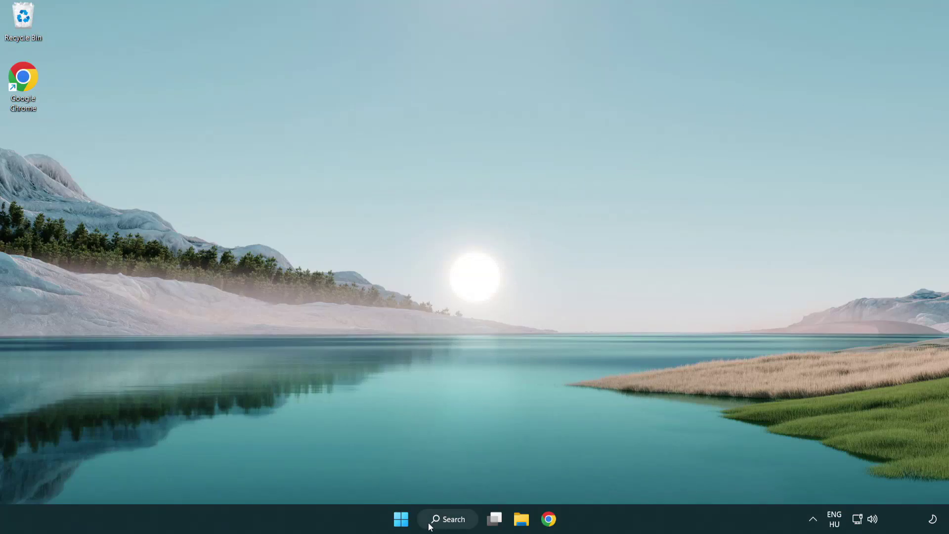
{"action": "left_click", "coordinate": [444, 517]}
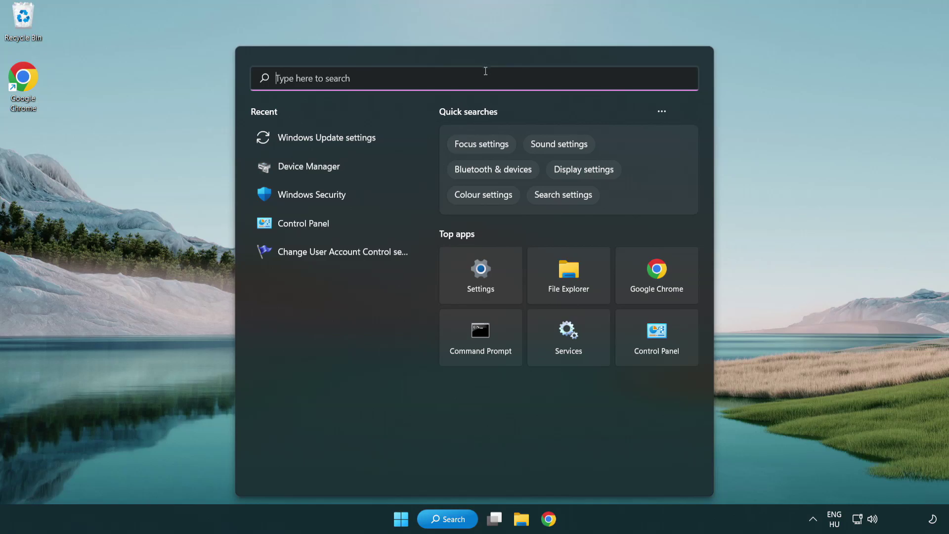
{"action": "type", "text": "cmd"}
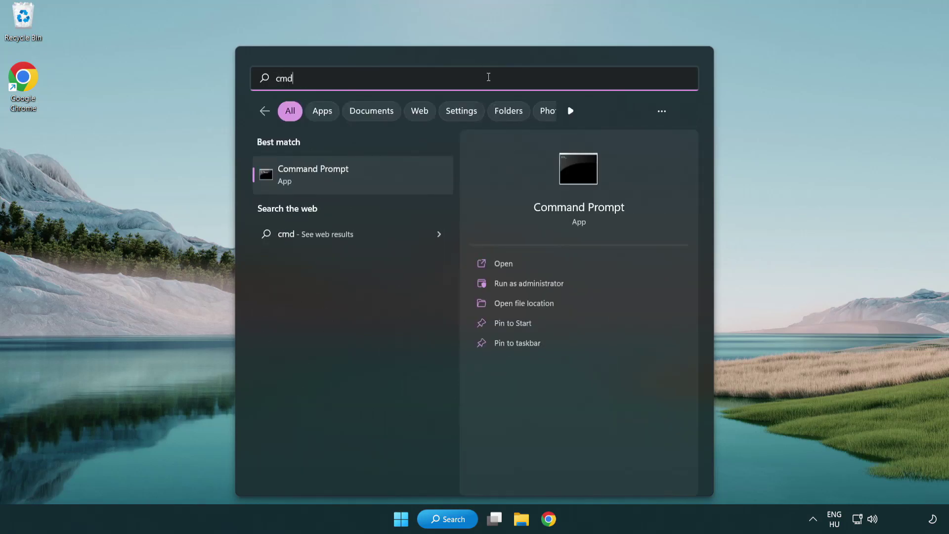
{"action": "right_click", "coordinate": [363, 176]}
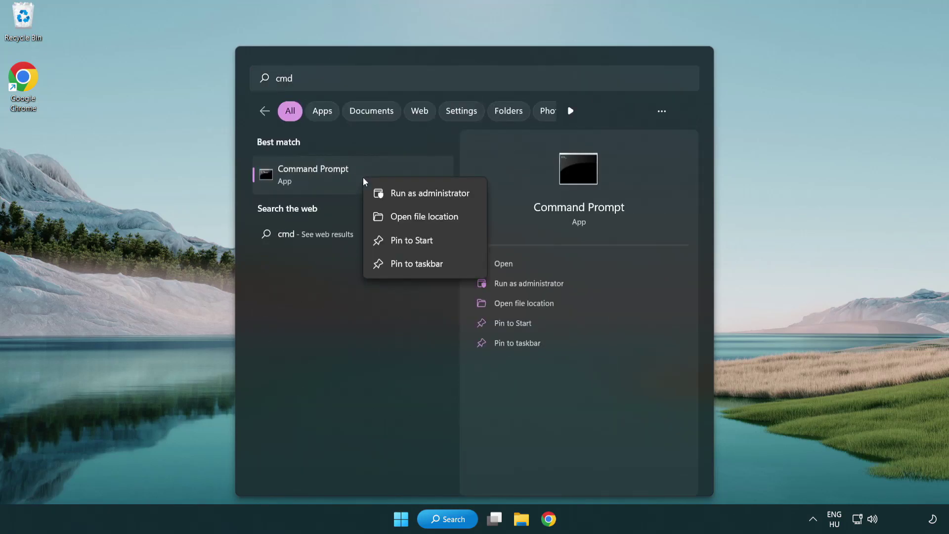
{"action": "left_click", "coordinate": [429, 197]}
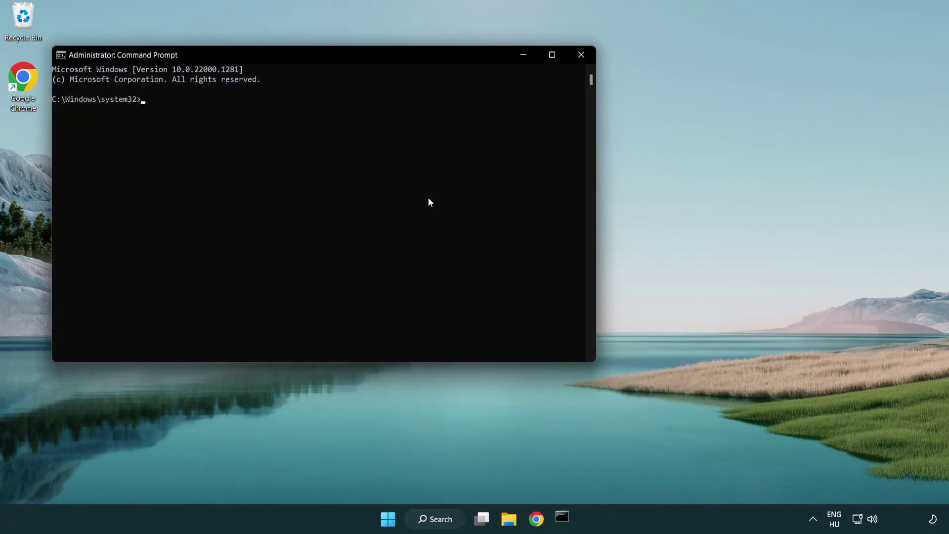
Run sfc /scannow in the elevated Command Prompt
{"action": "left_click_drag", "start_coordinate": [339, 56], "coordinate": [478, 98]}
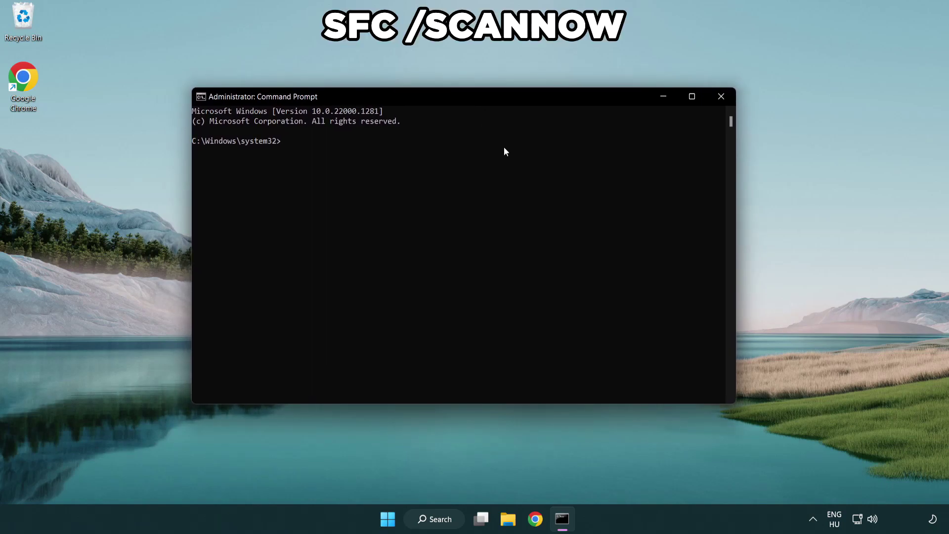
{"action": "type", "text": "sfc /scannow"}
{"action": "key", "text": "Return"}
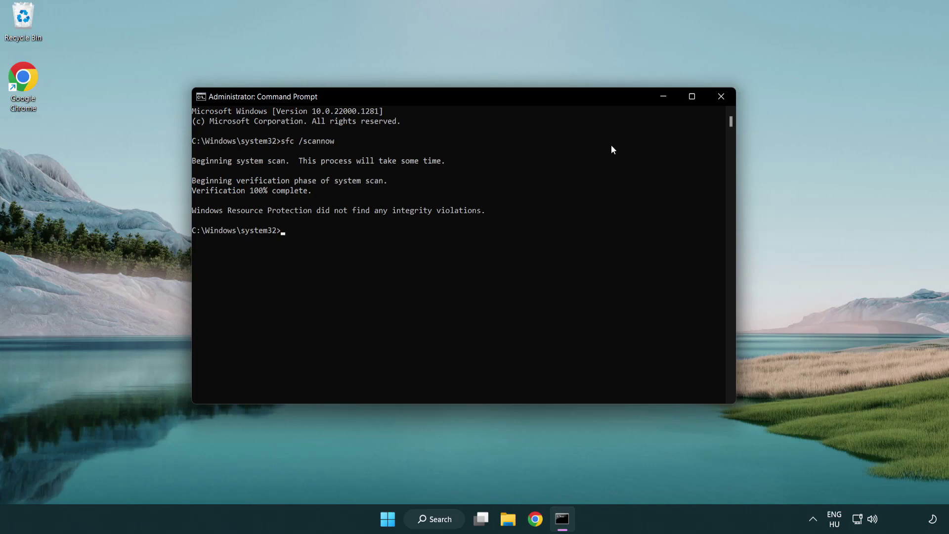
Close Command Prompt and open the Windows Security app by searching 'security'
{"action": "left_click", "coordinate": [725, 100]}
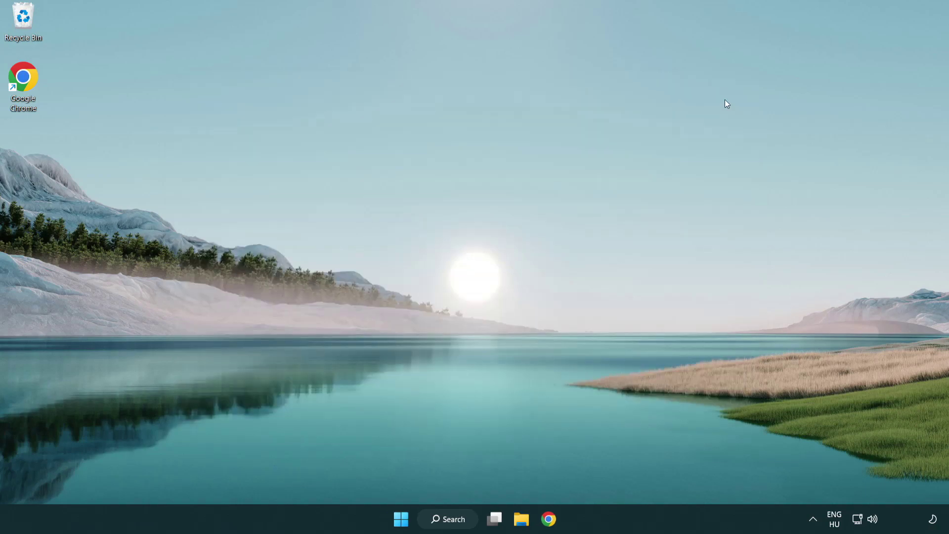
{"action": "key", "text": "super"}
{"action": "left_click", "coordinate": [629, 475]}
{"action": "left_click", "coordinate": [453, 522]}
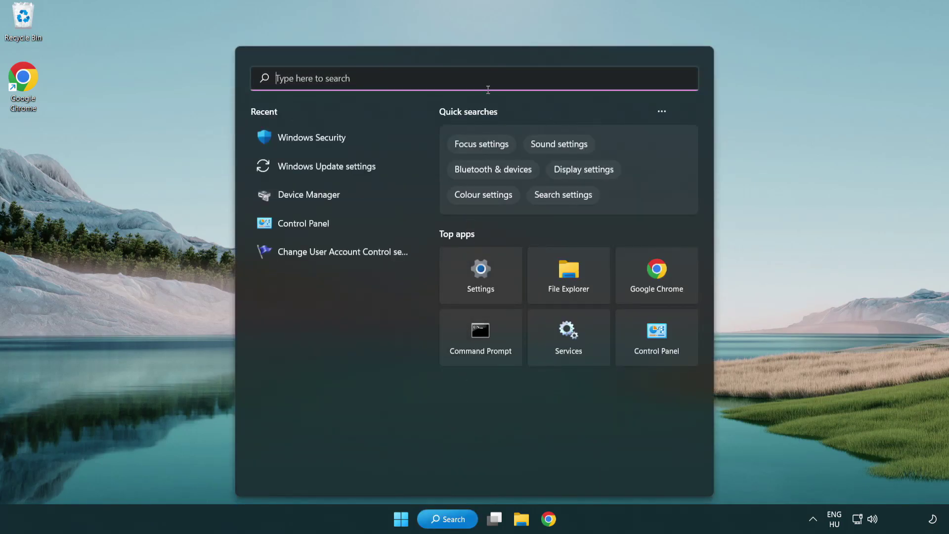
{"action": "type", "text": "securi"}
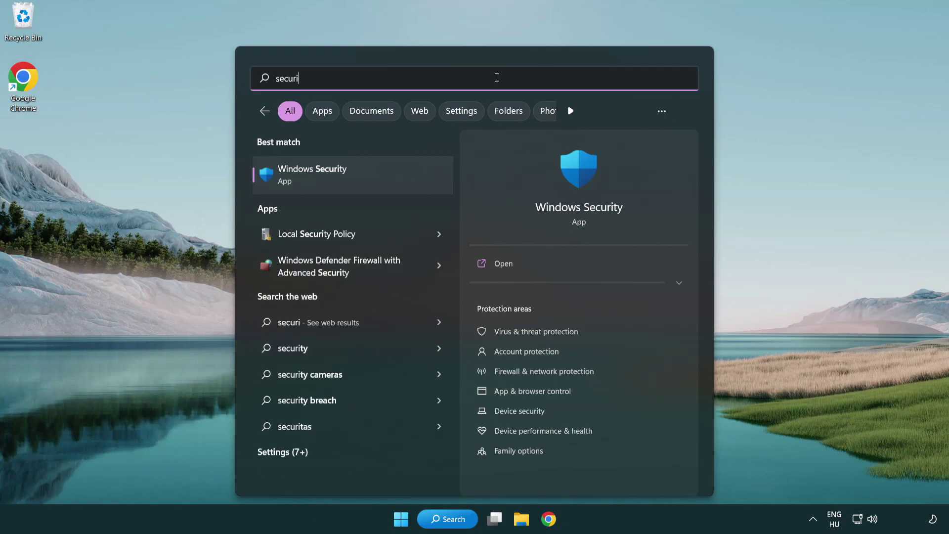
{"action": "type", "text": "ty"}
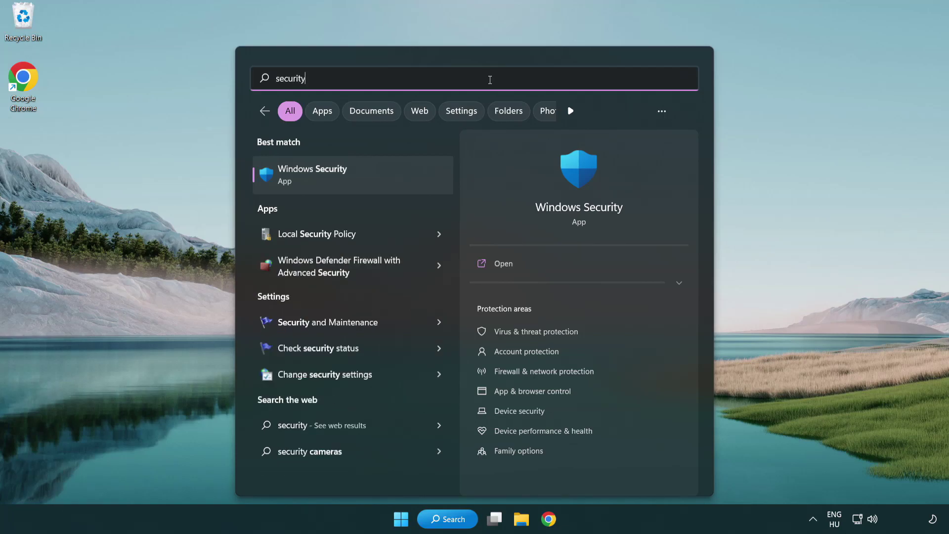
{"action": "left_click", "coordinate": [389, 183]}
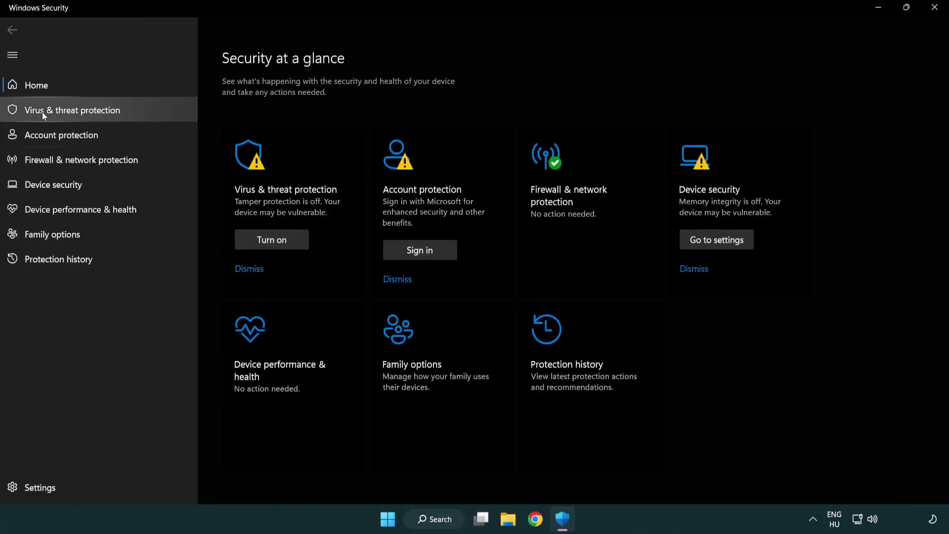
Go to Virus & threat protection exclusions and start adding a File exclusion
{"action": "left_click", "coordinate": [143, 110]}
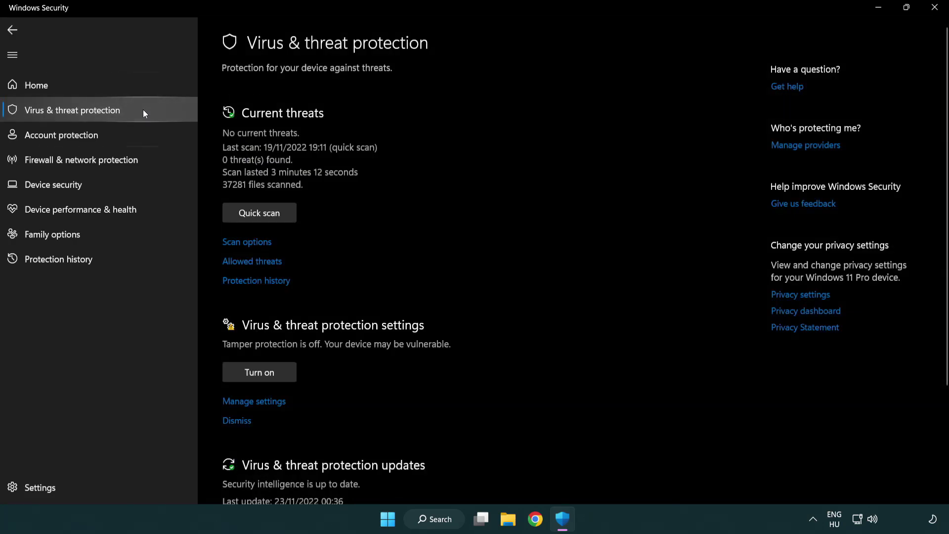
{"action": "scroll", "coordinate": [277, 247], "scroll_direction": "down", "scroll_amount": 2}
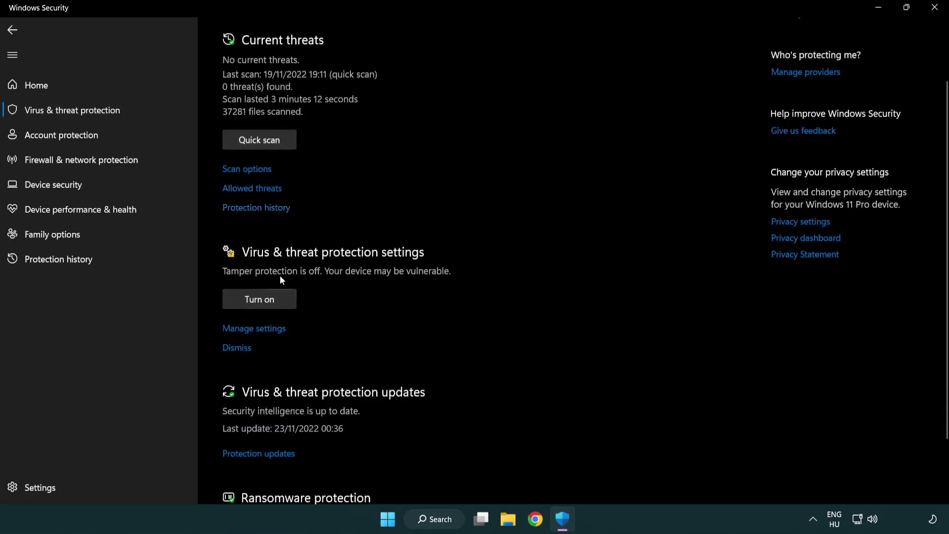
{"action": "left_click", "coordinate": [253, 329]}
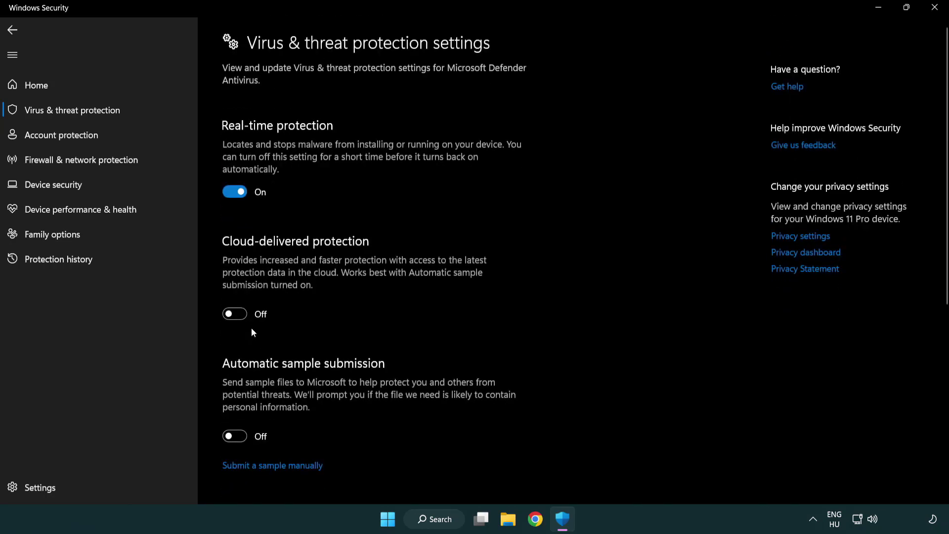
{"action": "scroll", "coordinate": [252, 332], "scroll_direction": "down", "scroll_amount": 6}
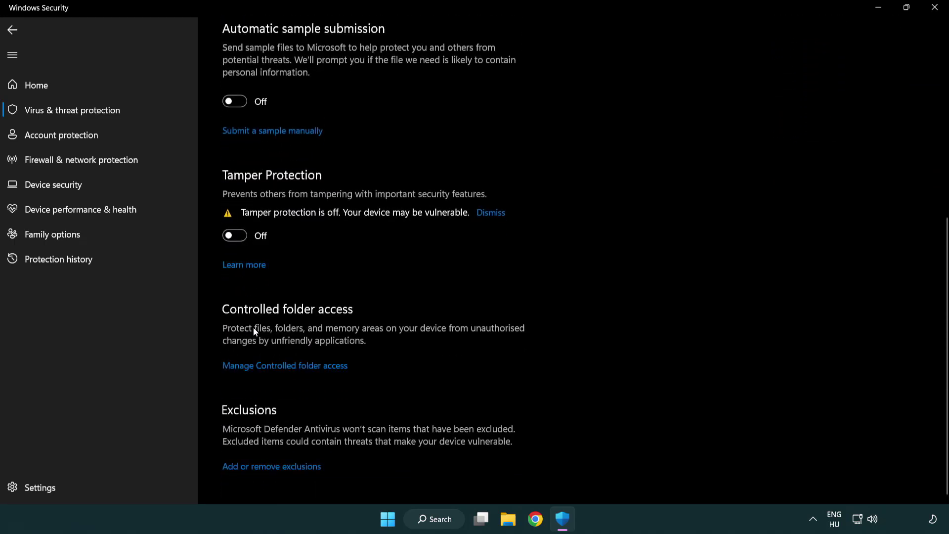
{"action": "left_click", "coordinate": [275, 470]}
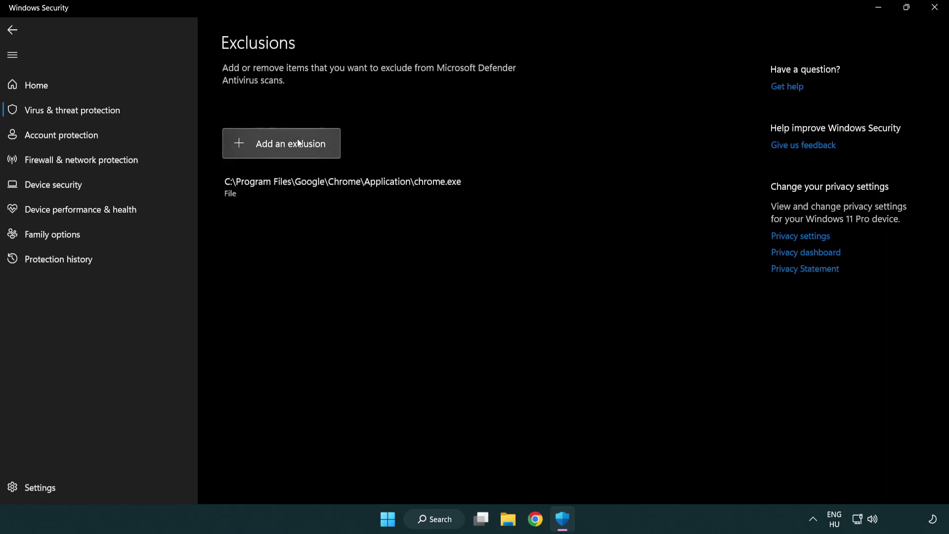
{"action": "left_click", "coordinate": [286, 150]}
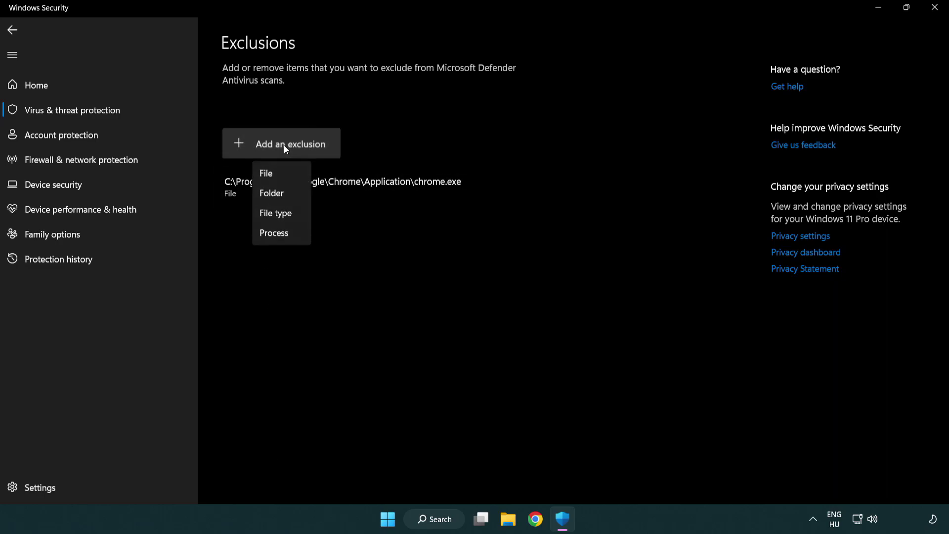
{"action": "left_click", "coordinate": [286, 174]}
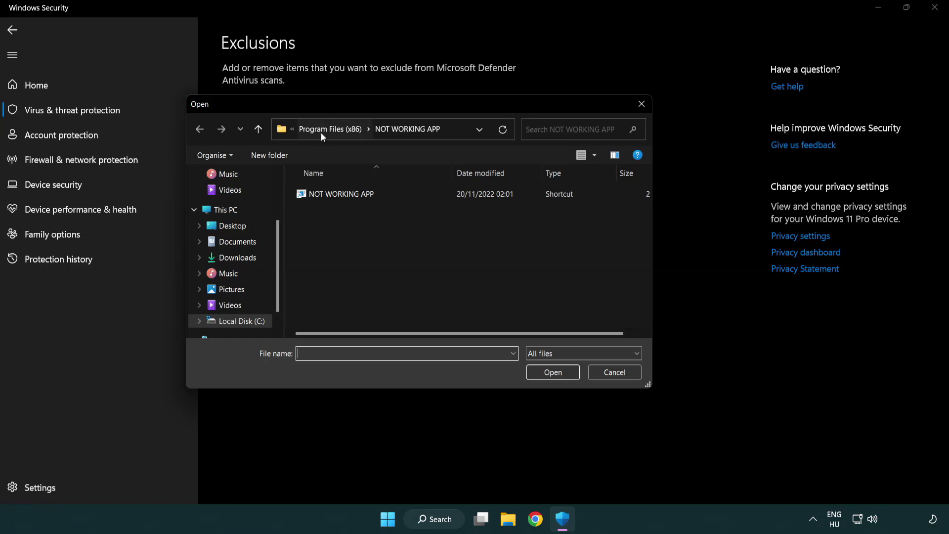
Select the shortcut in C:\Program Files (x86)\NOT WORKING APP as the excluded file
{"action": "left_click", "coordinate": [321, 132]}
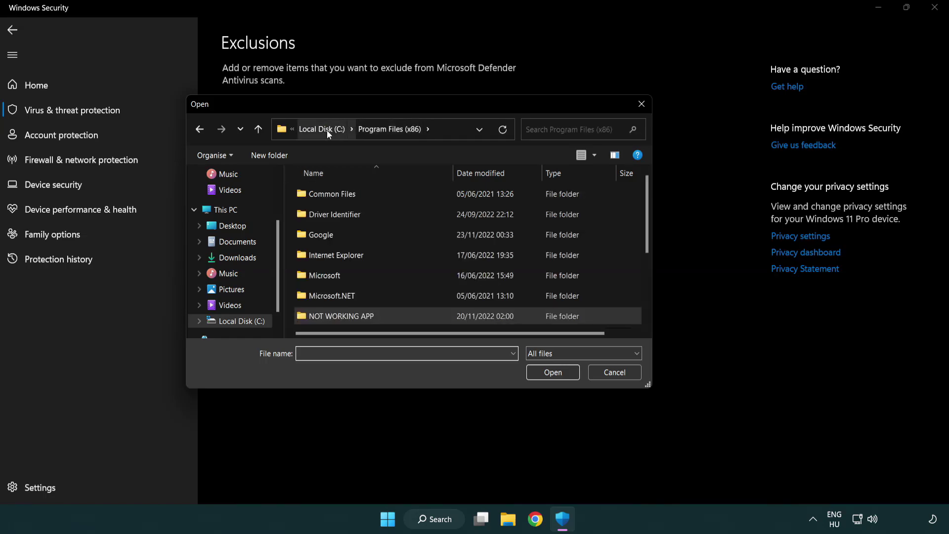
{"action": "left_click", "coordinate": [328, 132]}
{"action": "left_click", "coordinate": [316, 132]}
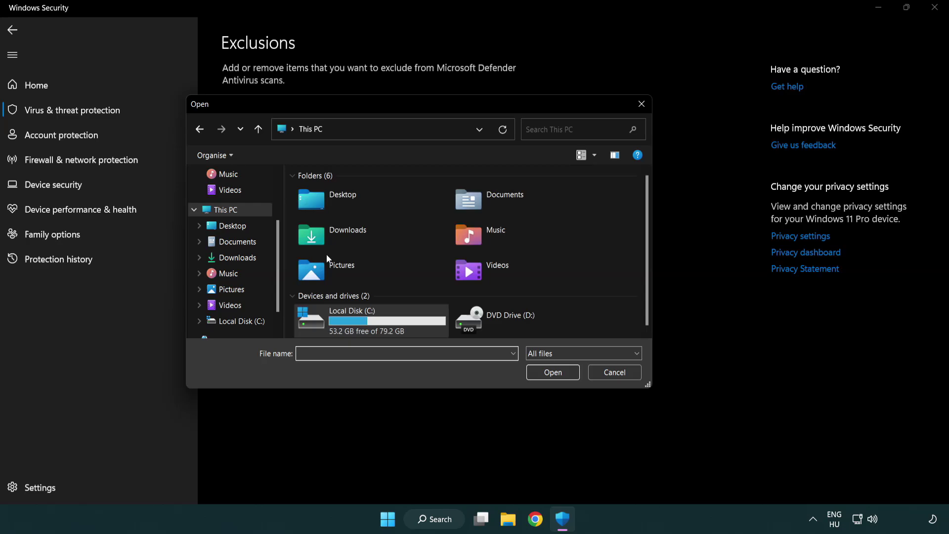
{"action": "double_click", "coordinate": [346, 326]}
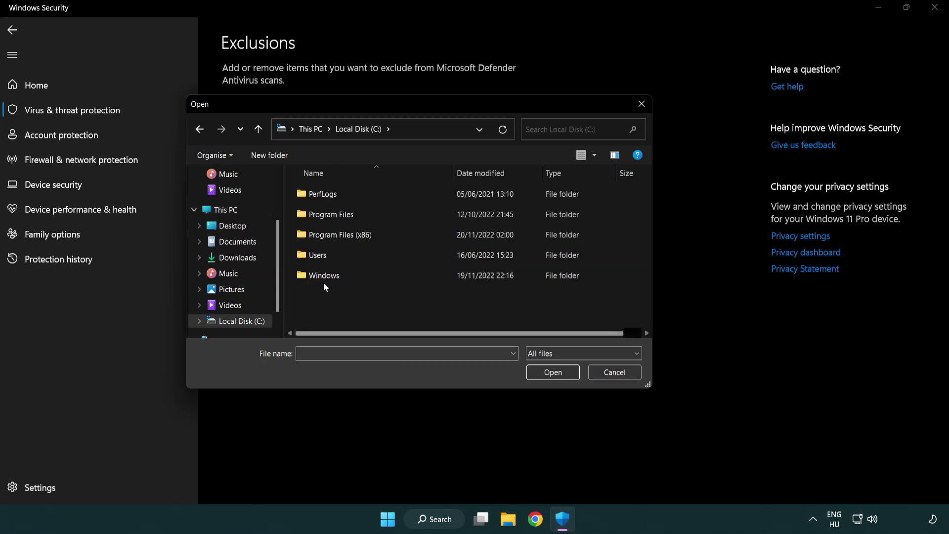
{"action": "double_click", "coordinate": [348, 236]}
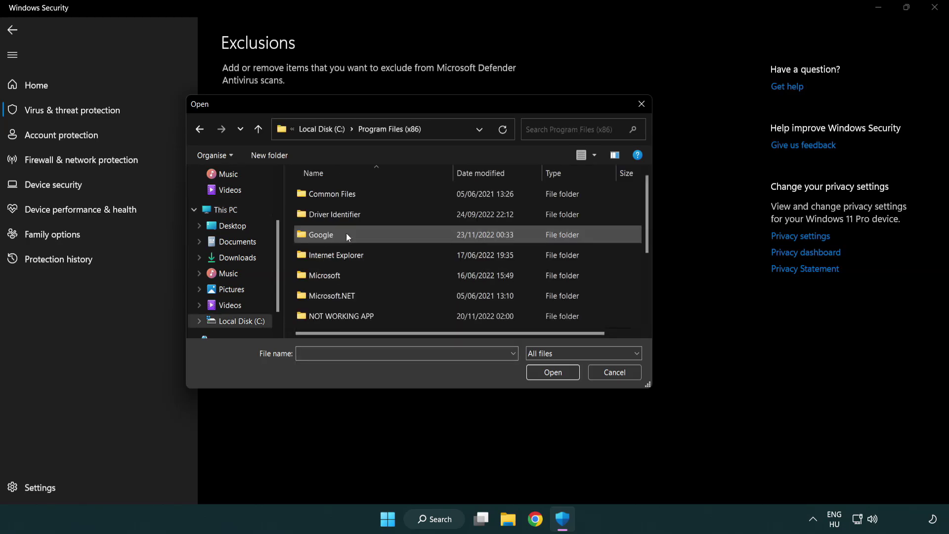
{"action": "double_click", "coordinate": [354, 317]}
{"action": "left_click", "coordinate": [336, 194]}
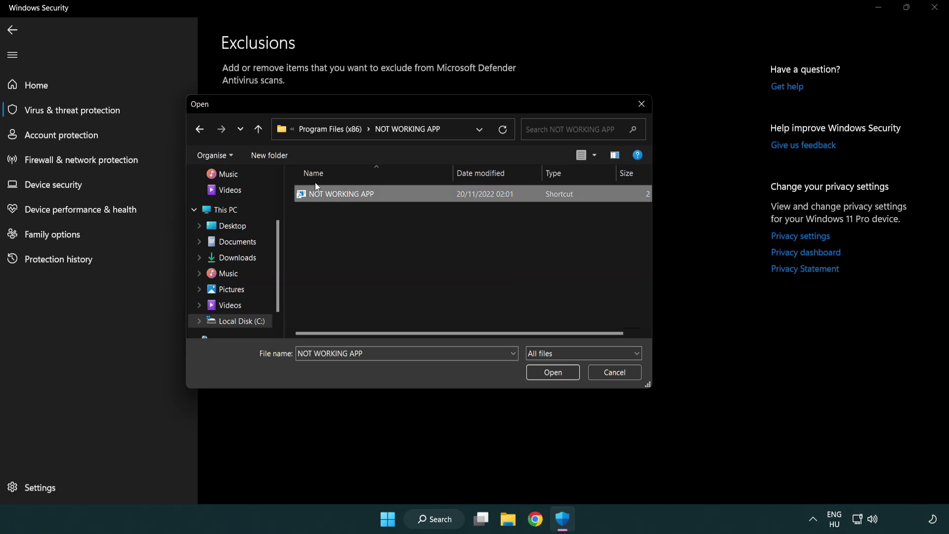
{"action": "left_click", "coordinate": [553, 373]}
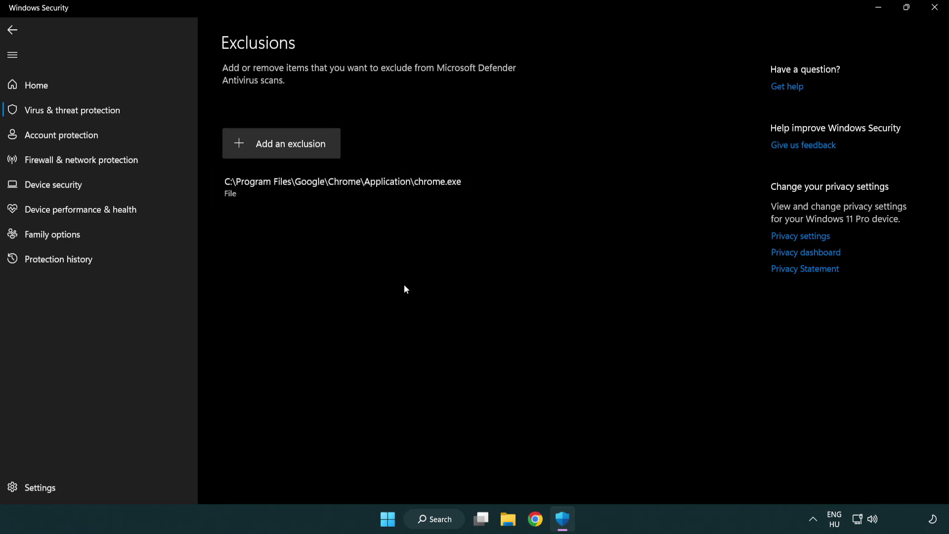
Close Windows Security and bring up the Start menu power options to restart
{"action": "left_click", "coordinate": [935, 8]}
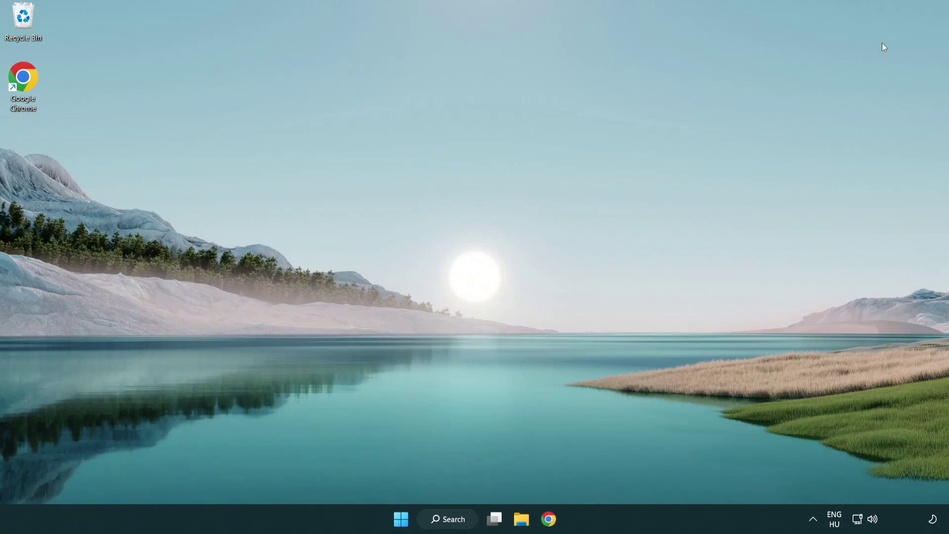
{"action": "left_click", "coordinate": [400, 520]}
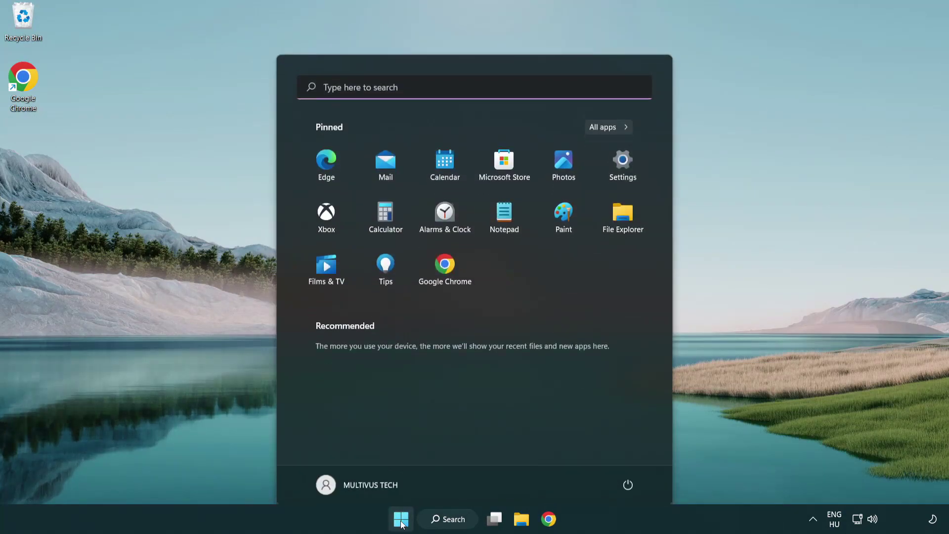
{"action": "left_click", "coordinate": [629, 477]}
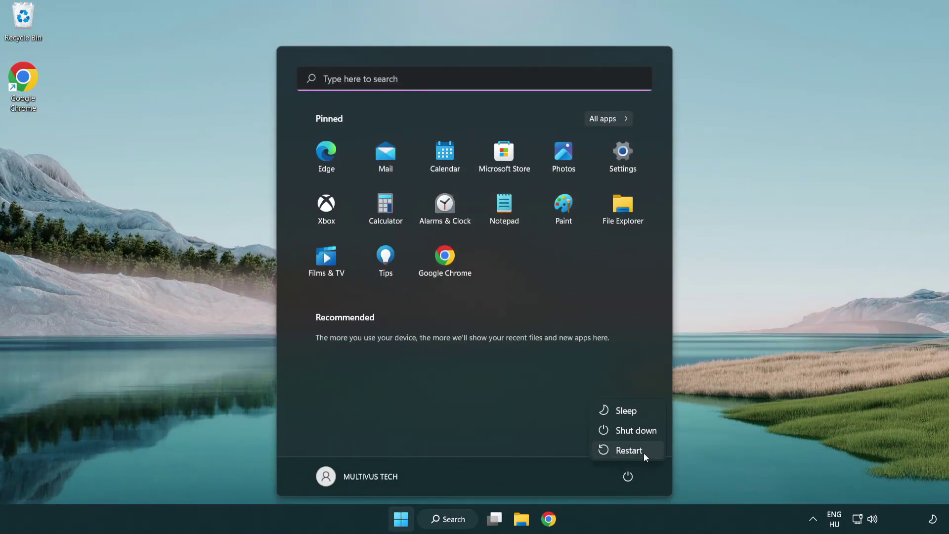